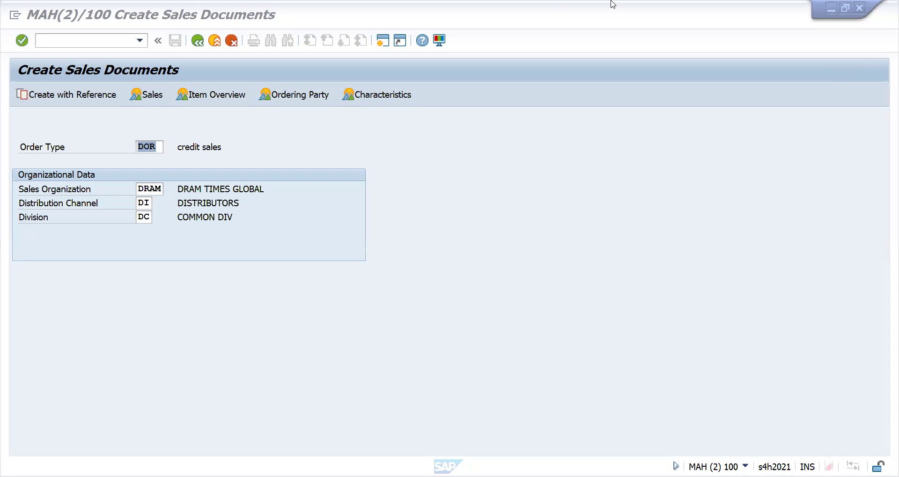
- Enter a recent sold-to party and item material 142, quantity 1, giving 25,000.00 EUR net
key(Return)
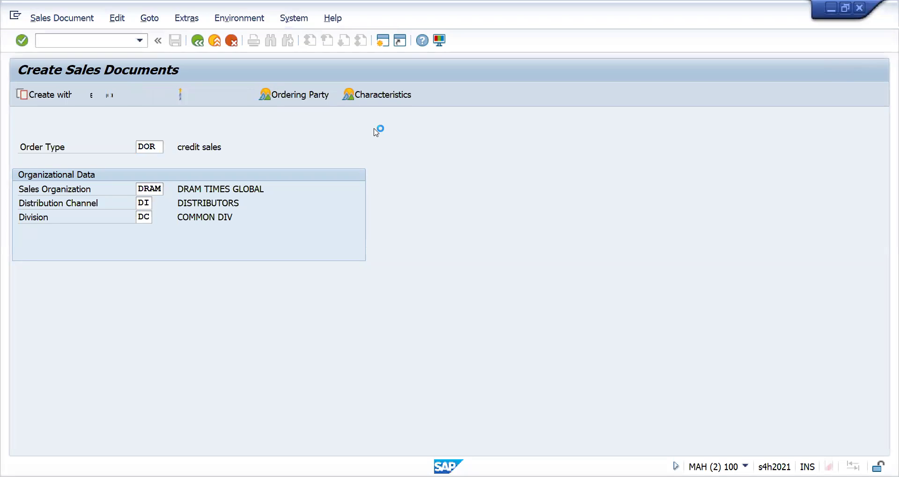
key(BackSpace)
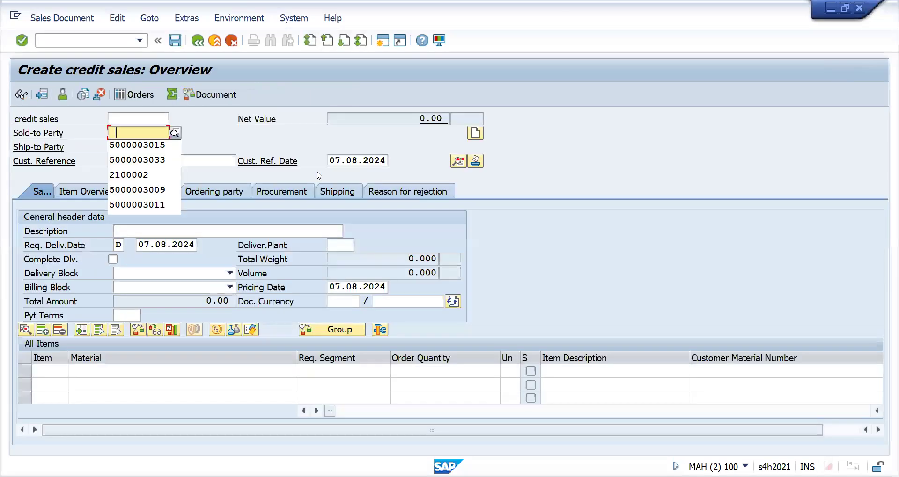
key(Down)
key(Return)
key(Return)
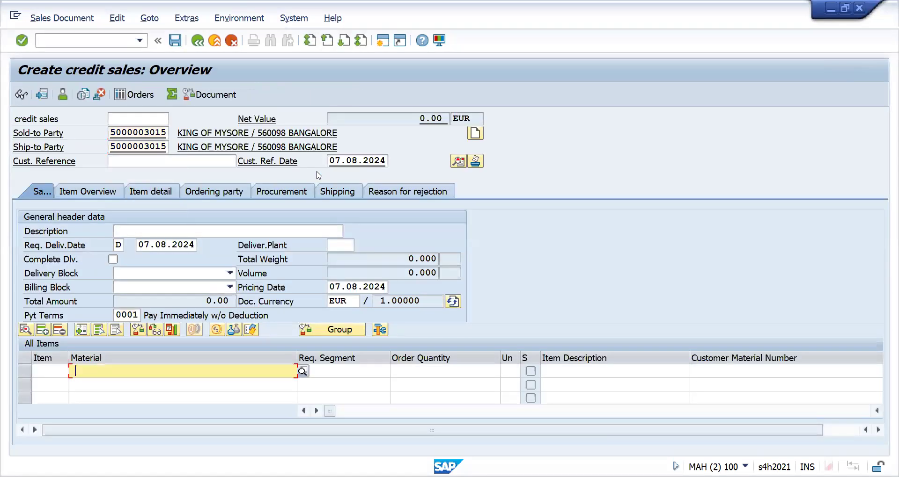
key(BackSpace)
key(Down)
key(Return)
key(Tab)
key(Tab)
text(1)
key(Return)
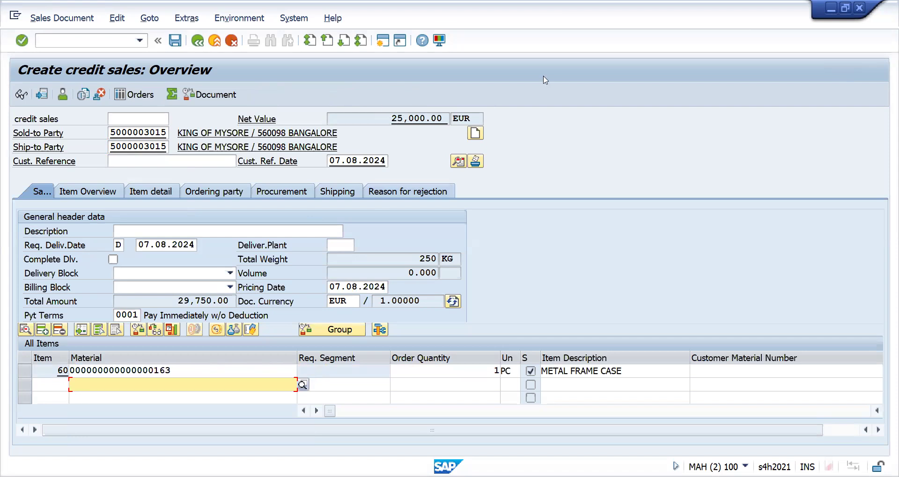
click(397, 191)
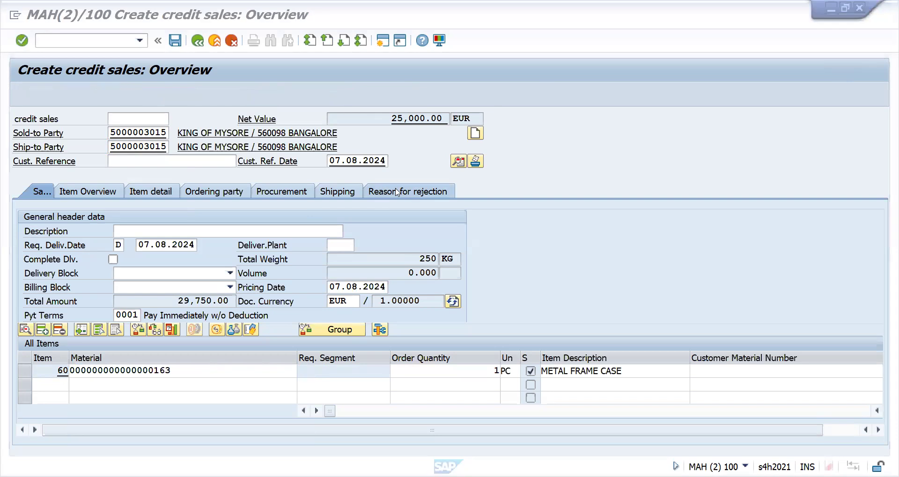
- Give cell G8's 25000 price red font on an orange fill
key(alt+Tab)
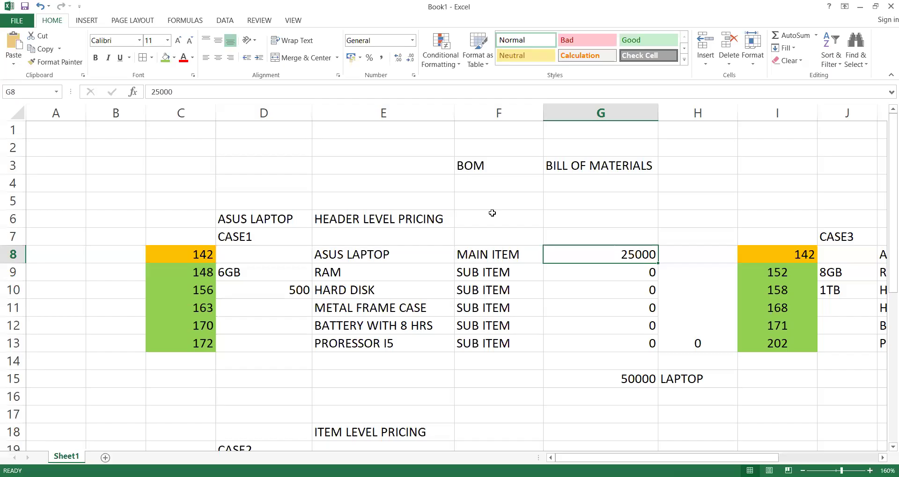
click(183, 58)
click(173, 58)
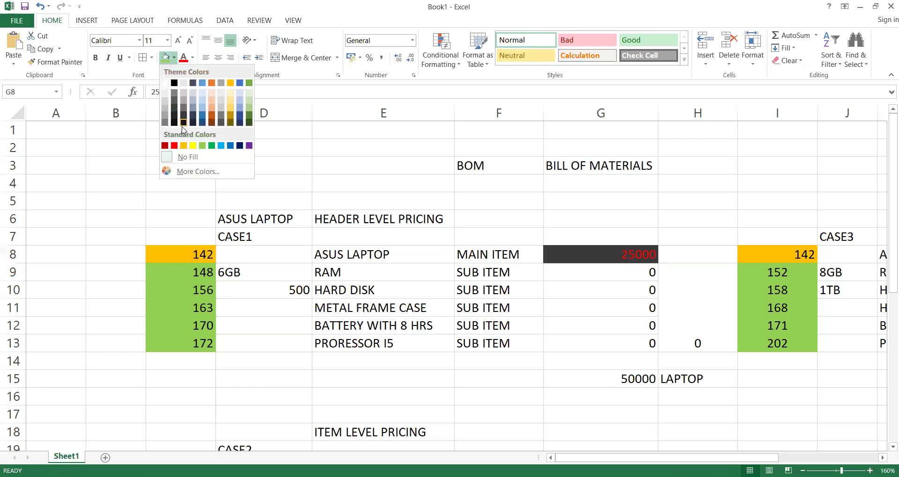
click(184, 145)
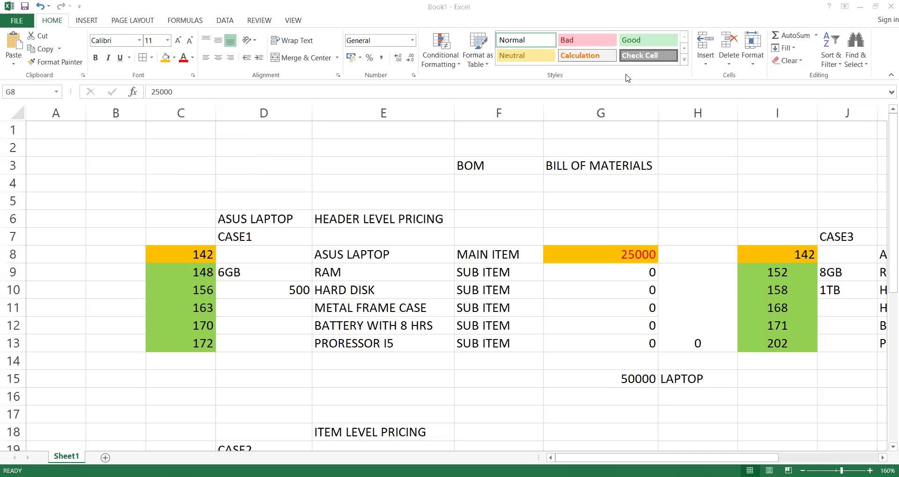
- Show the Item Overview with ASUS LAPTOP item 10 as TAQ and TAE sub-items 20–60
key(alt+Tab)
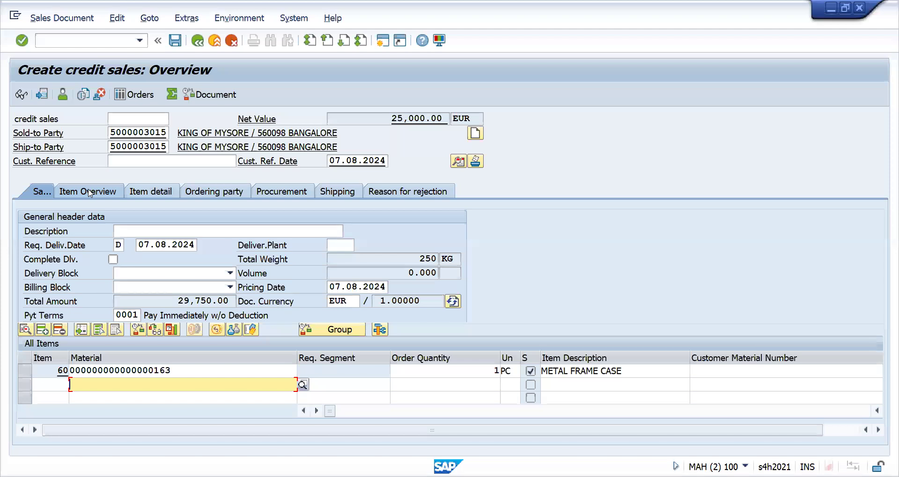
click(89, 193)
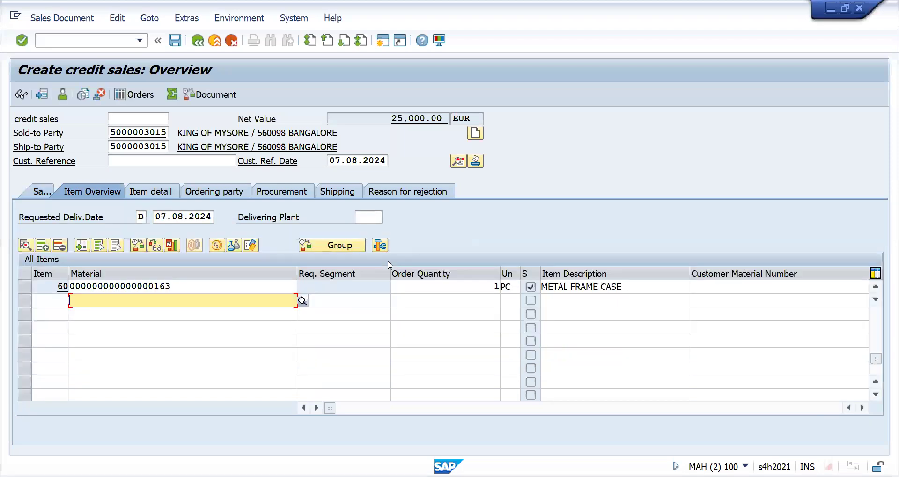
drag(875, 360, 882, 293)
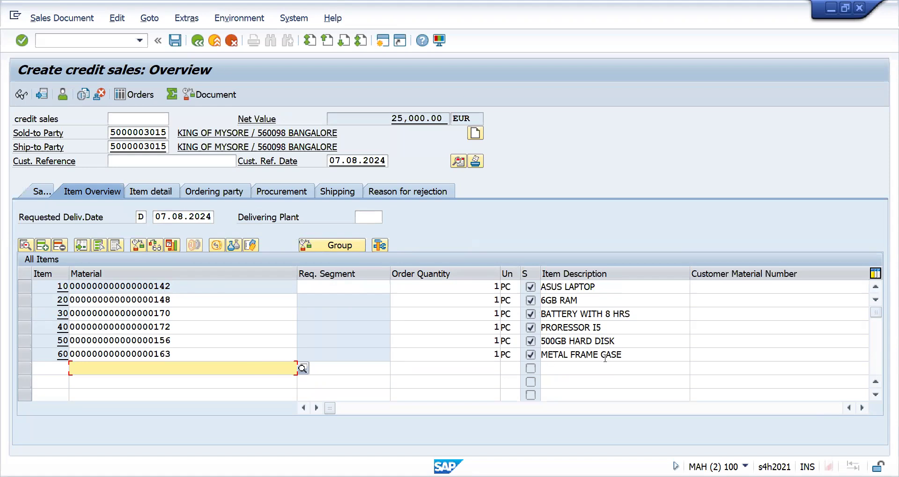
click(351, 286)
key(Tab)
key(Tab)
key(Tab)
key(Tab)
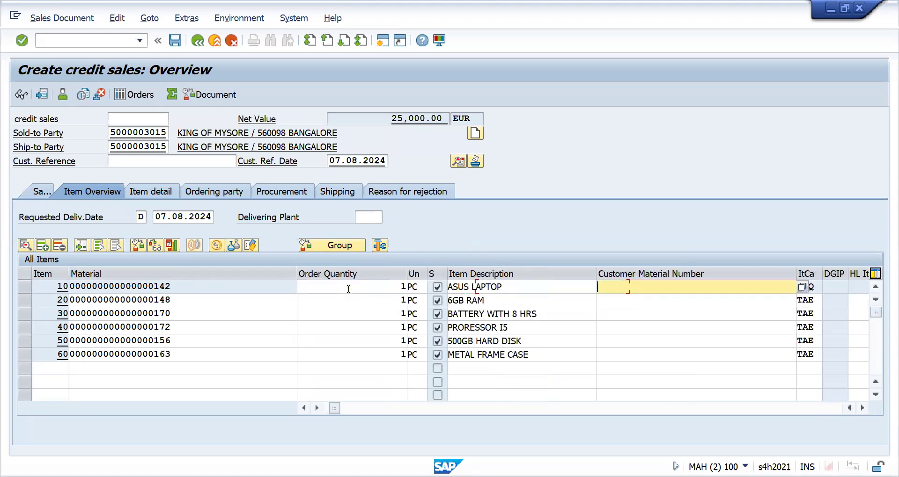
key(Tab)
key(Tab)
key(Tab)
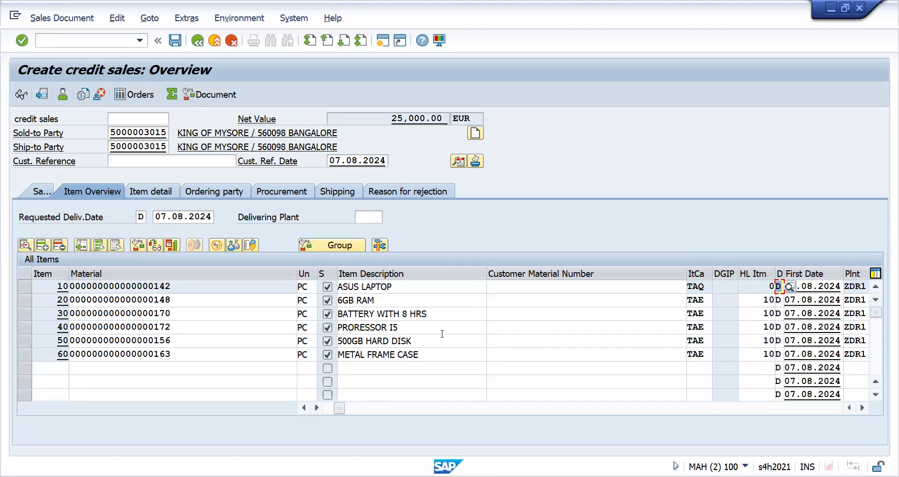
- Check item 10's 25,000.00 PR00 condition, step through sub-items 20–50, then enter /nvo7
double_click(301, 286)
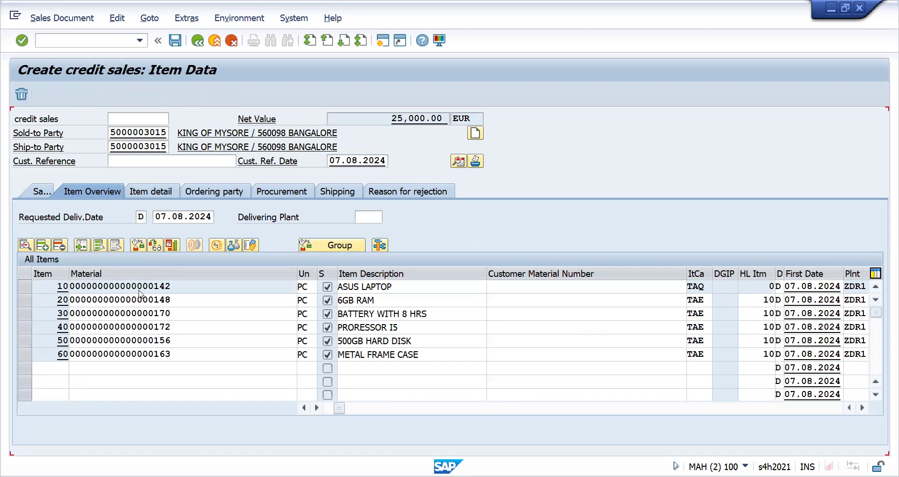
click(258, 177)
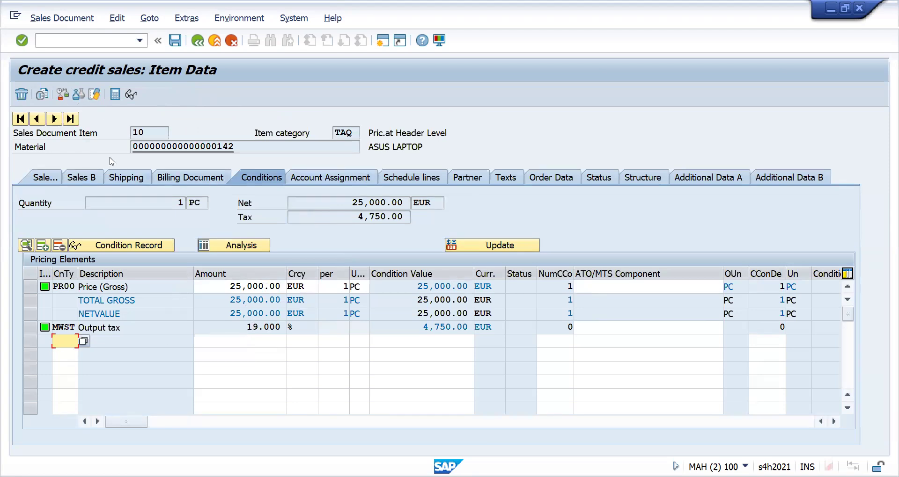
click(54, 119)
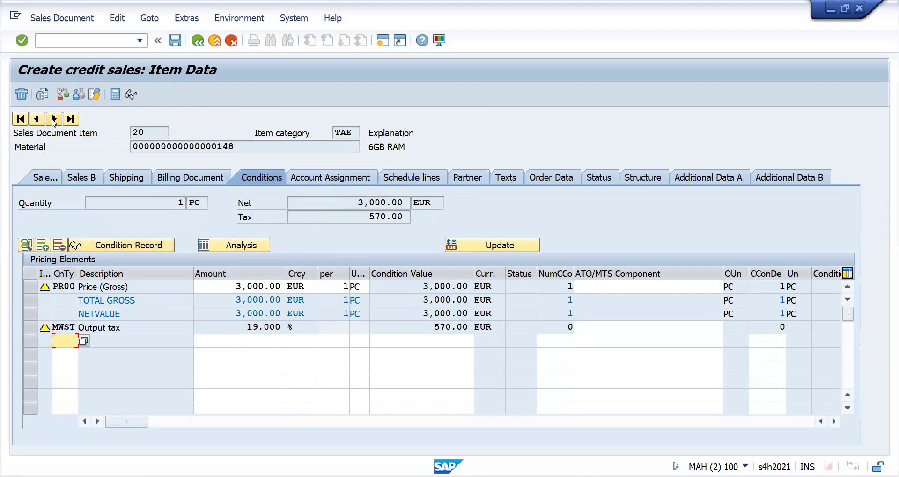
click(54, 119)
click(53, 119)
click(54, 118)
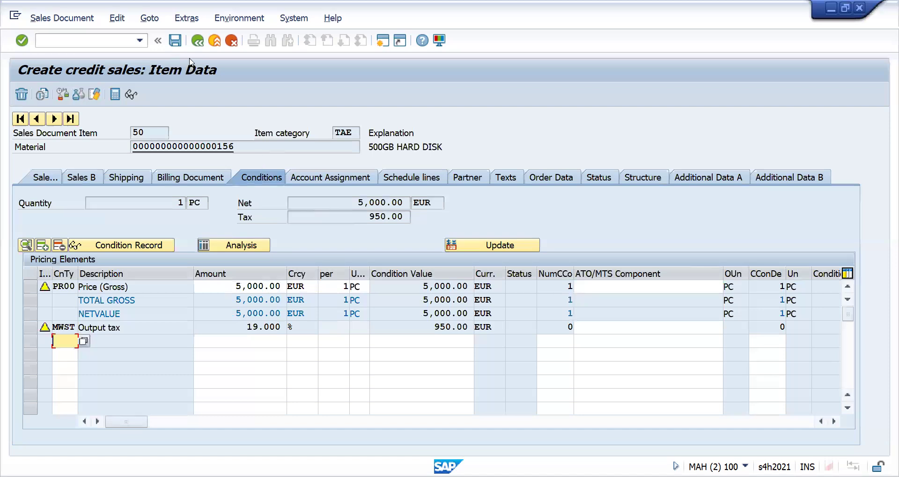
click(84, 40)
text(/nvo7)
- Open item category maintenance with VOV7 and position on category TAE
key(Return)
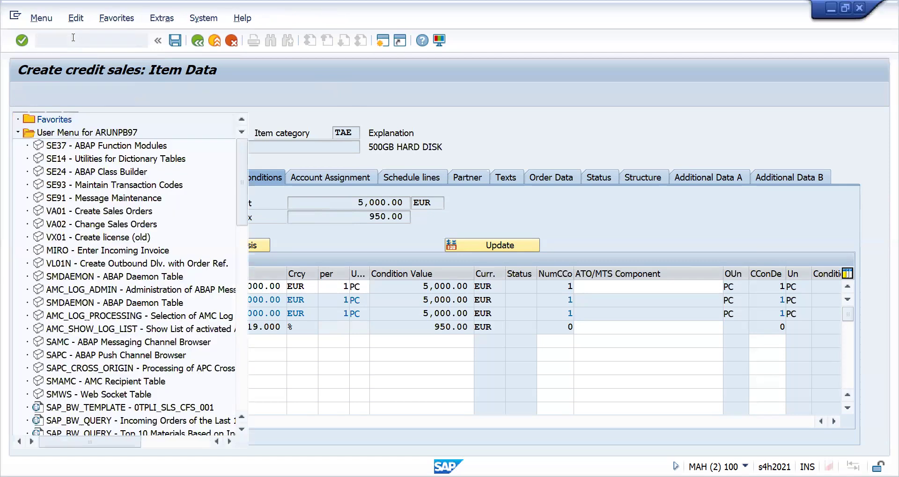
text(vov7)
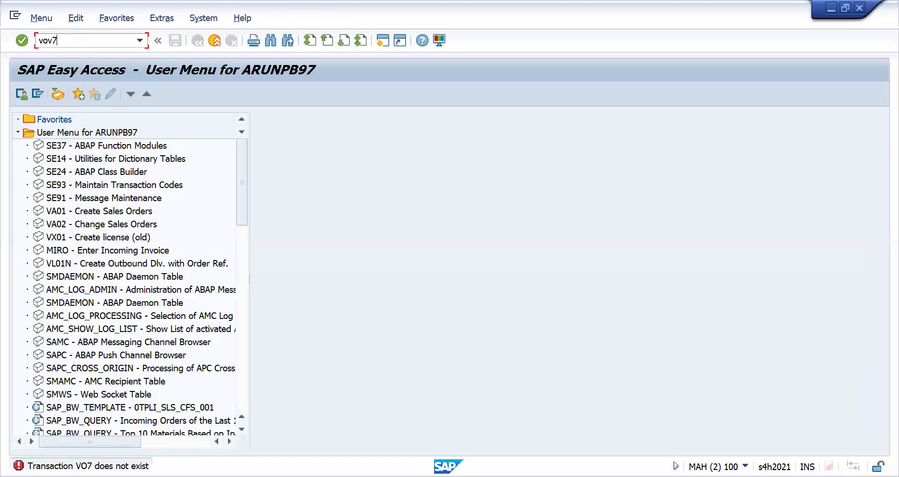
key(Return)
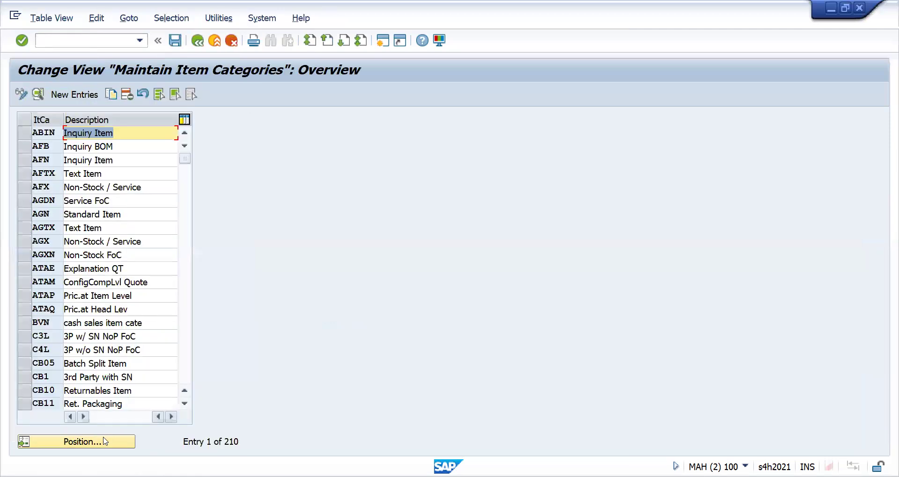
click(82, 442)
text(tae)
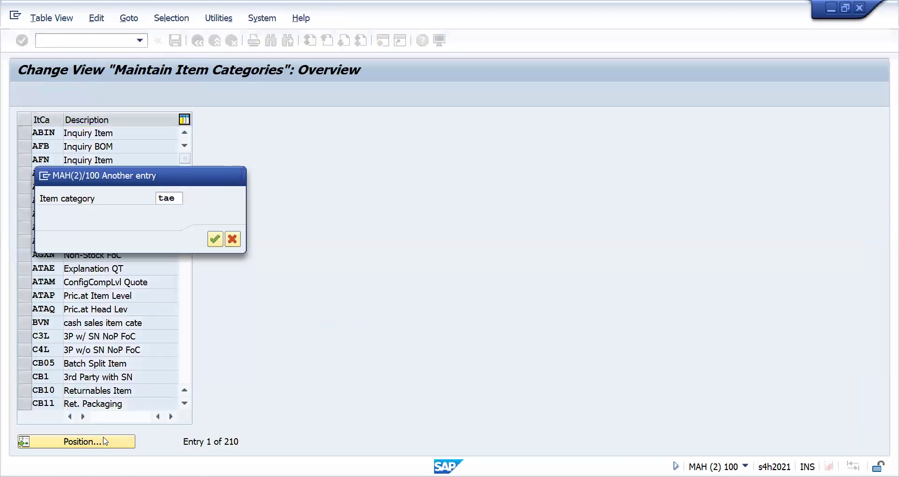
key(Return)
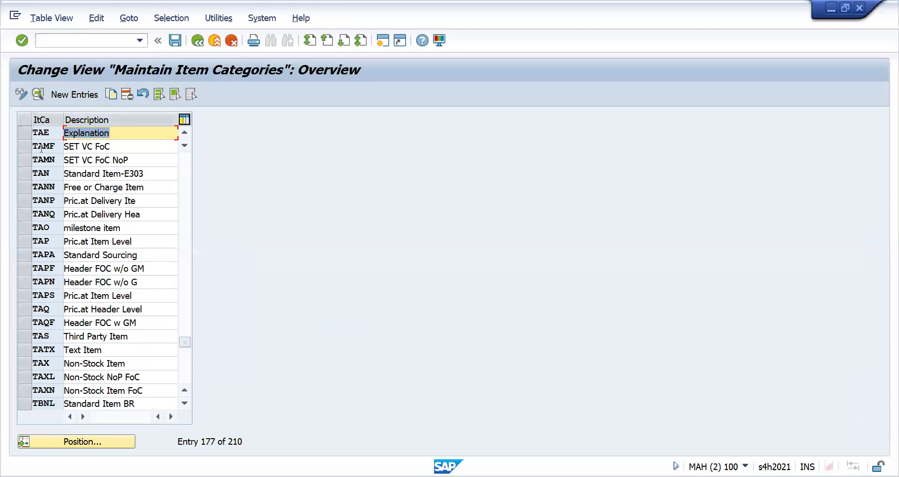
- Confirm TAE's pricing field is blank, then run /nvov4 for item category assignments
double_click(44, 131)
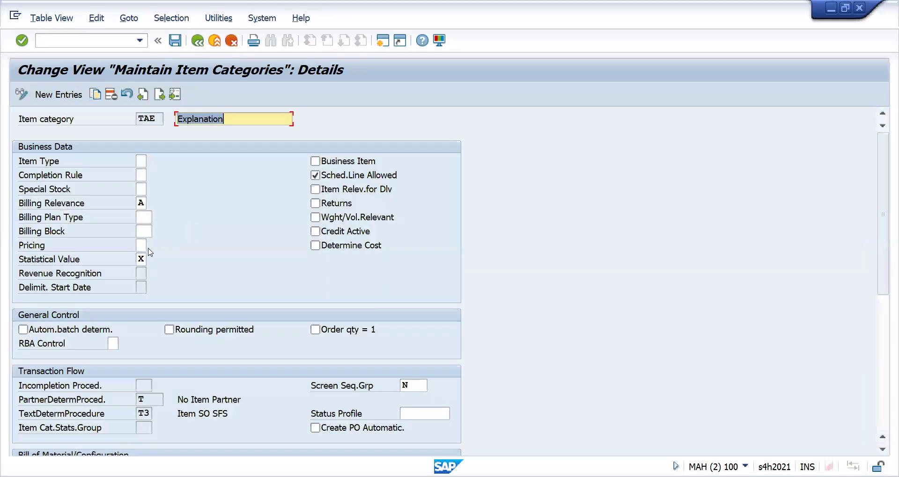
click(140, 246)
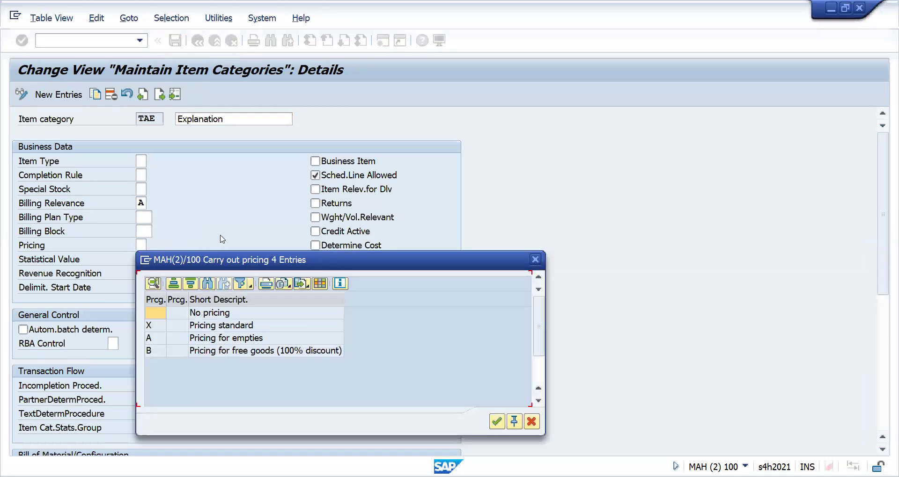
key(Return)
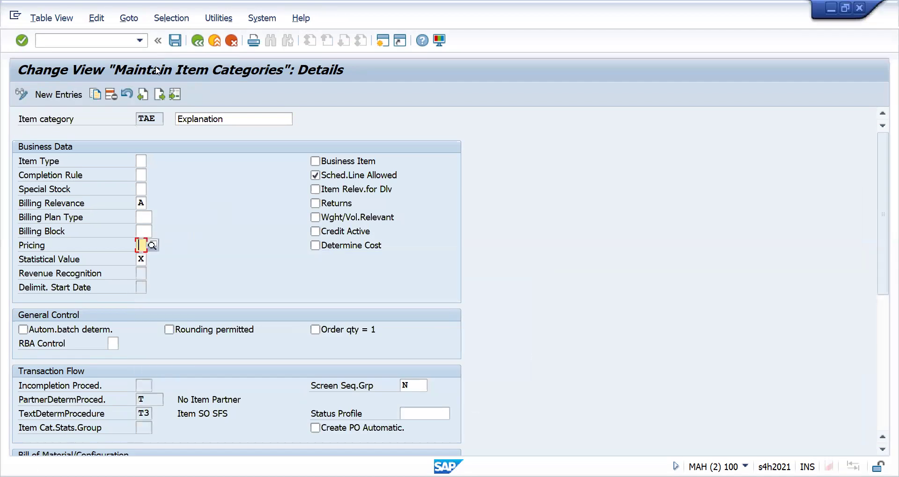
click(84, 41)
text(/nvov4)
key(Return)
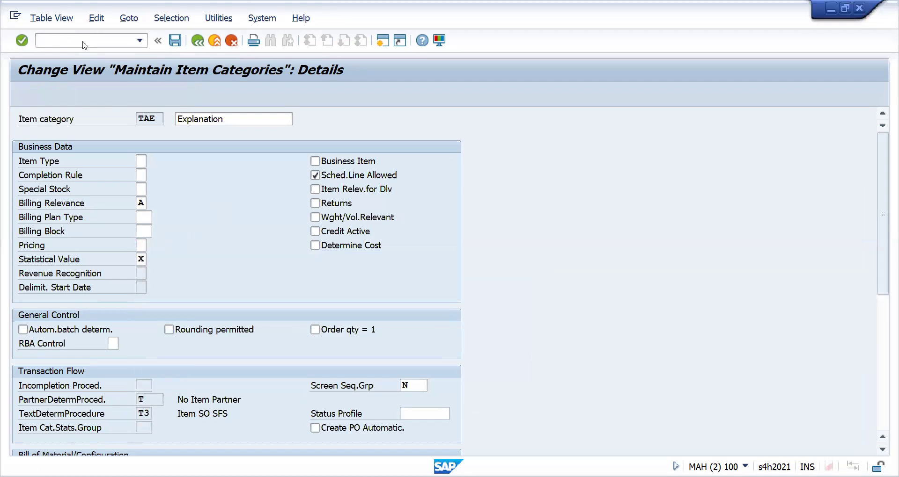
- Position on DOR and check the ERLA→TAQ and NORM under TAQ→TAE assignment rows
click(64, 442)
text(dor)
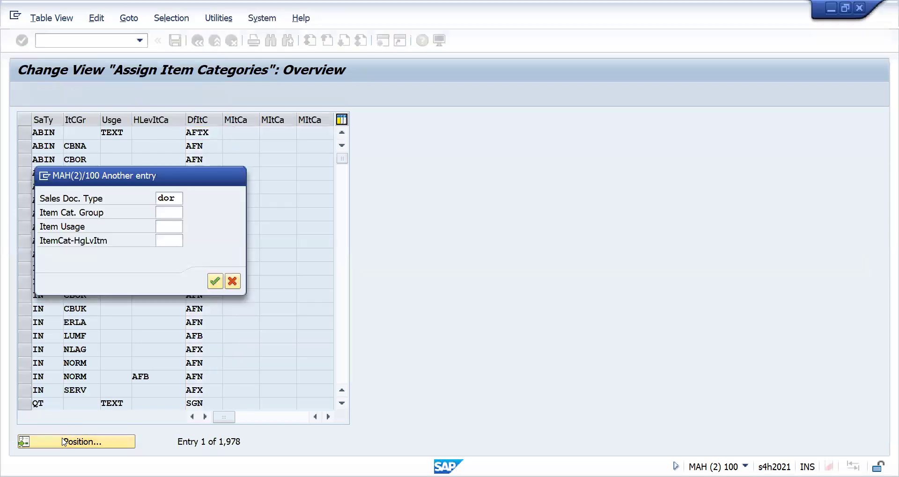
key(Return)
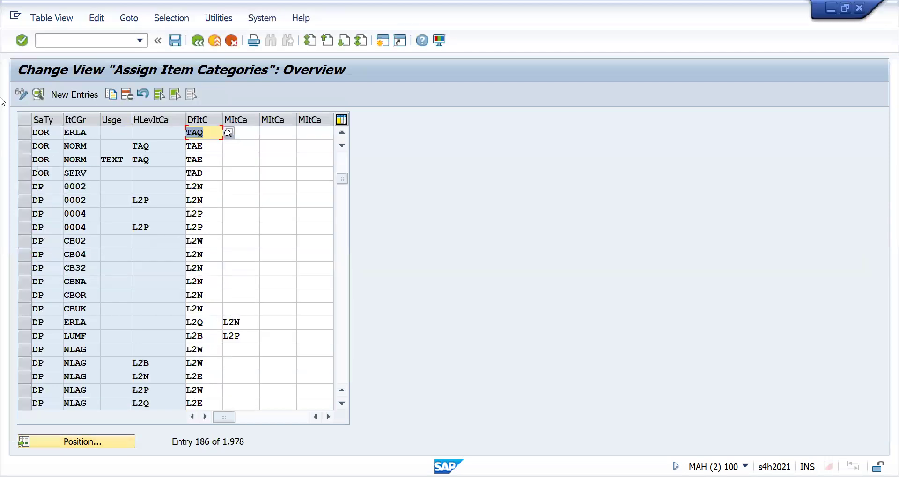
click(24, 133)
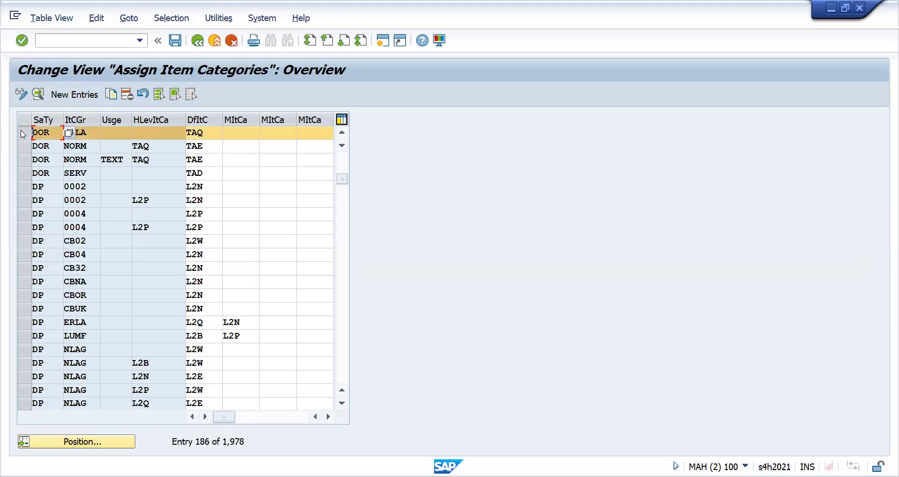
click(209, 138)
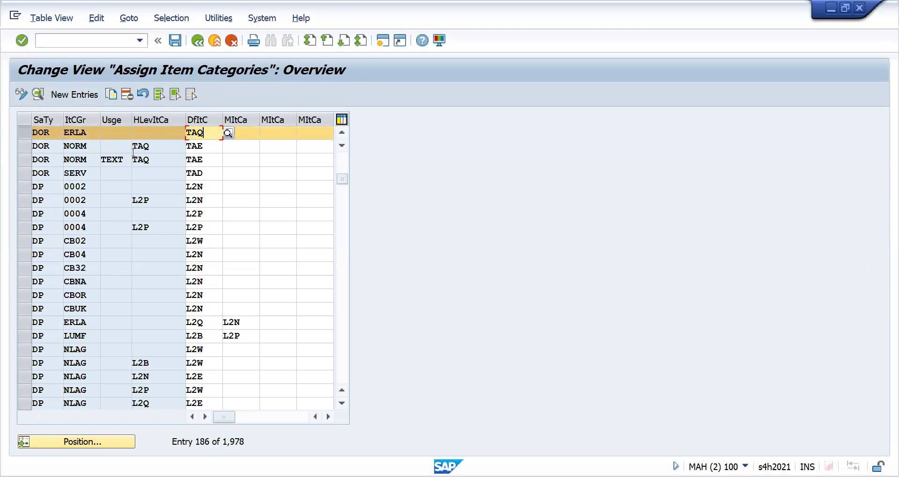
click(199, 149)
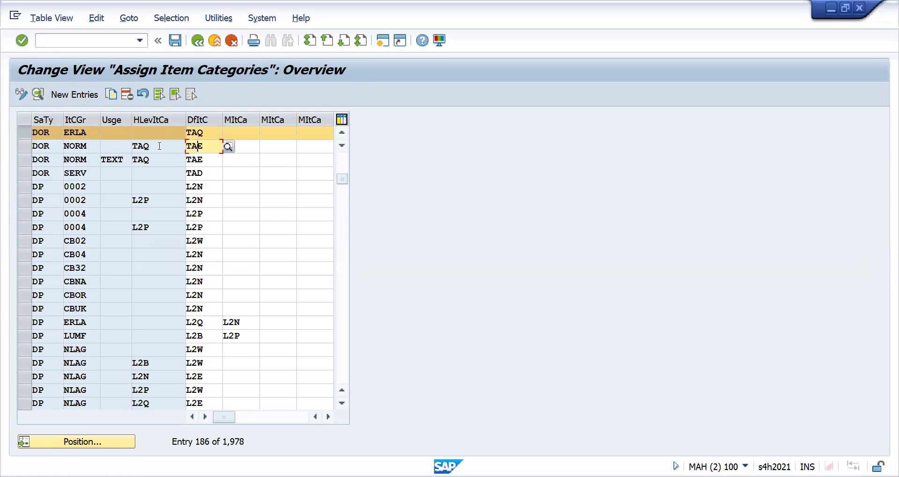
click(21, 149)
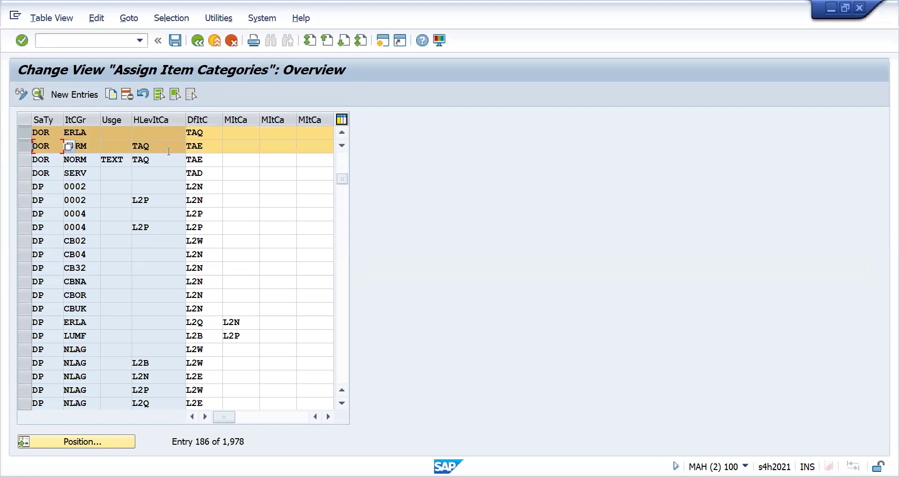
click(25, 165)
click(25, 165)
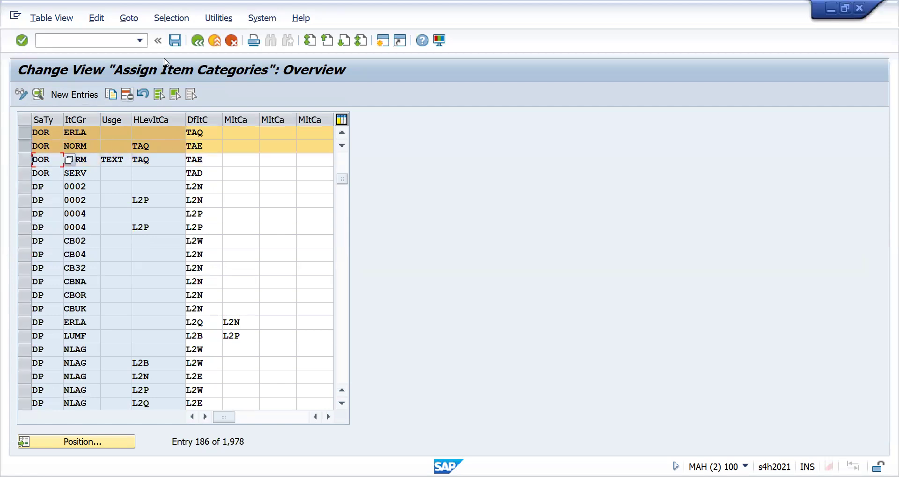
- Launch CS02 for plant ZDR1, usage 5, and clear 170 from the material field
click(196, 42)
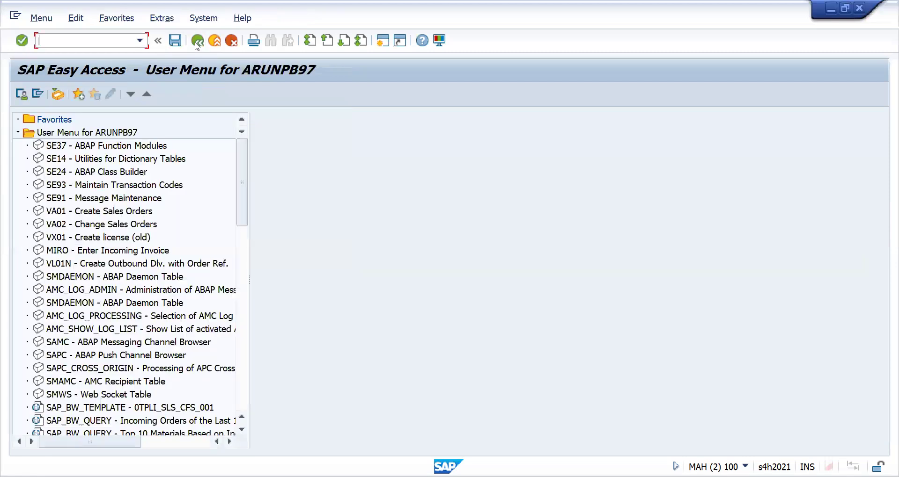
text(/n)
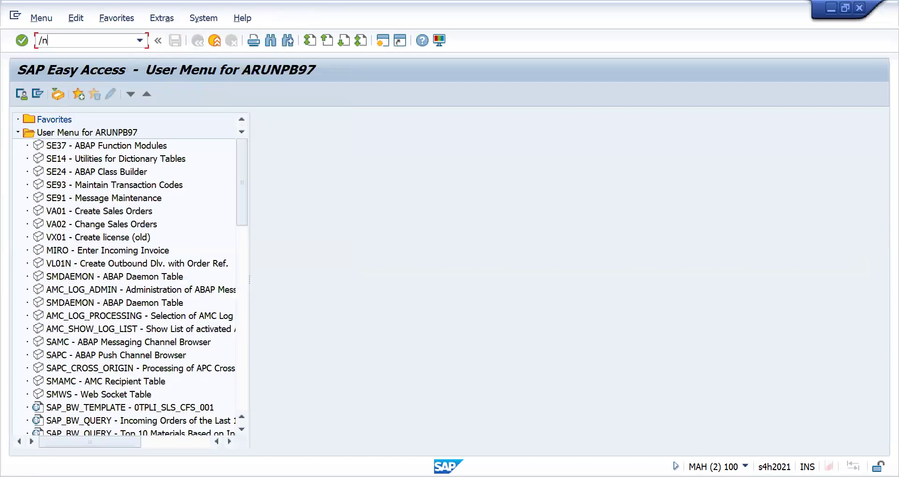
text(cs02)
key(Return)
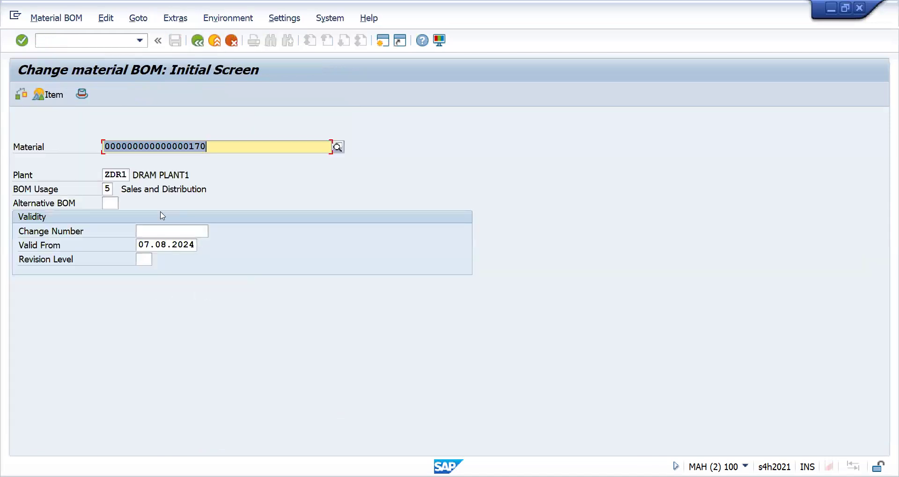
click(227, 150)
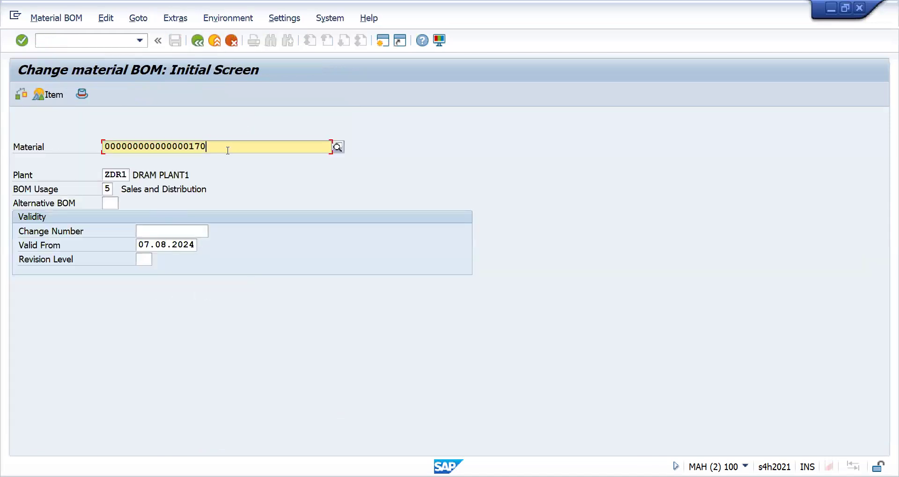
key(BackSpace)
key(BackSpace)
key(BackSpace)
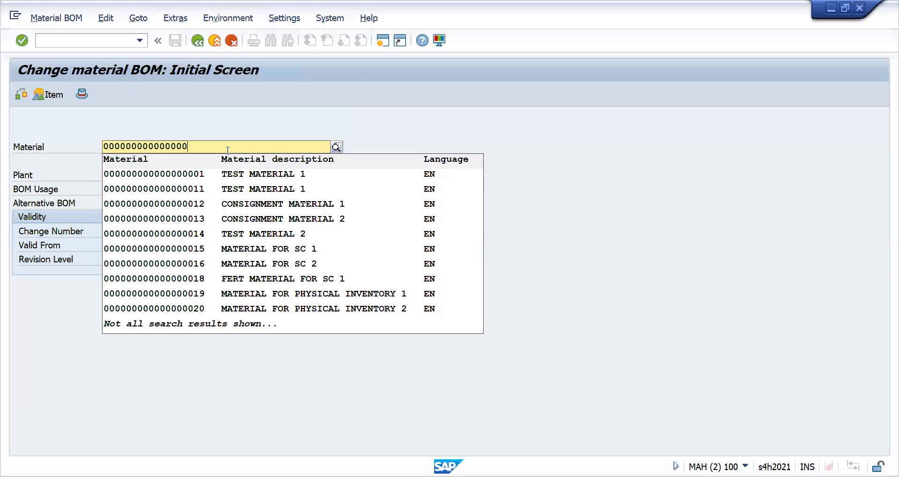
- Load material 142's BOM and open the 6GB RAM item's Status/Long Text details
text(142)
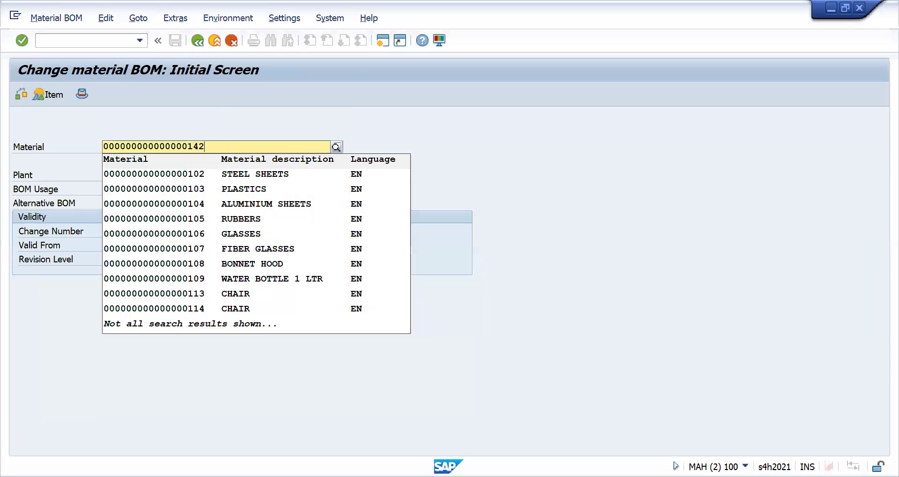
key(Return)
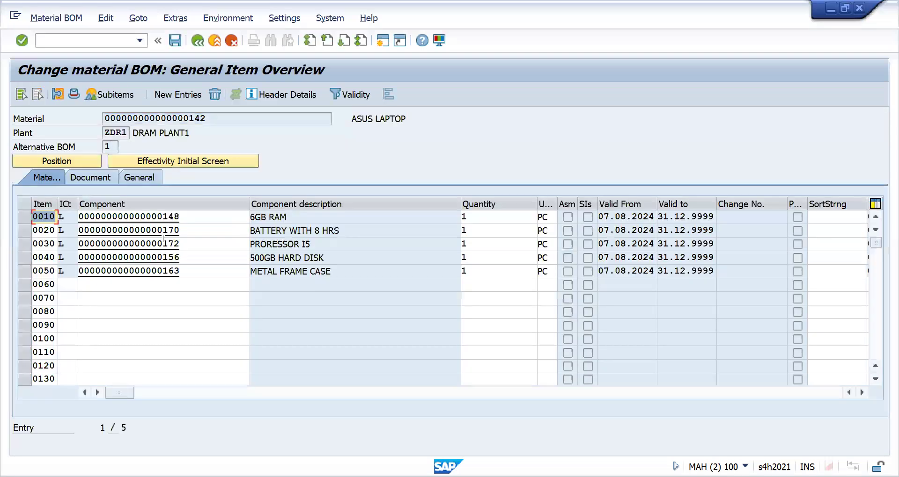
double_click(280, 218)
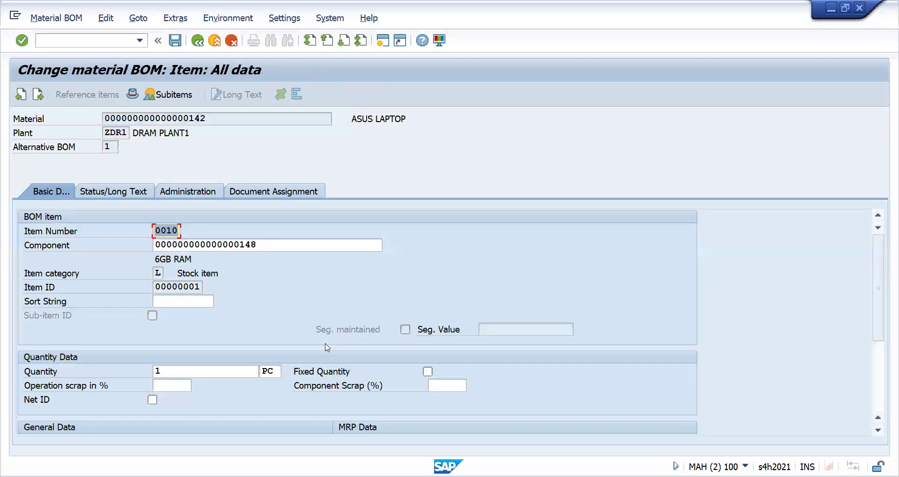
click(125, 193)
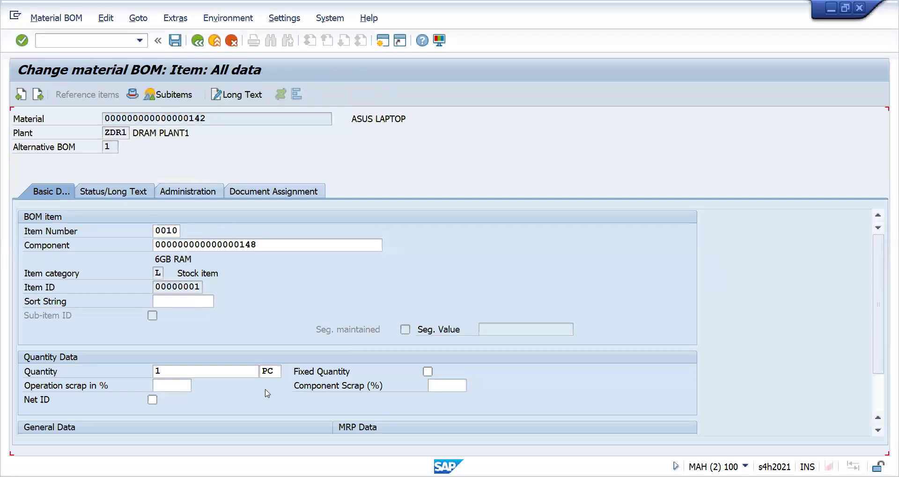
click(878, 412)
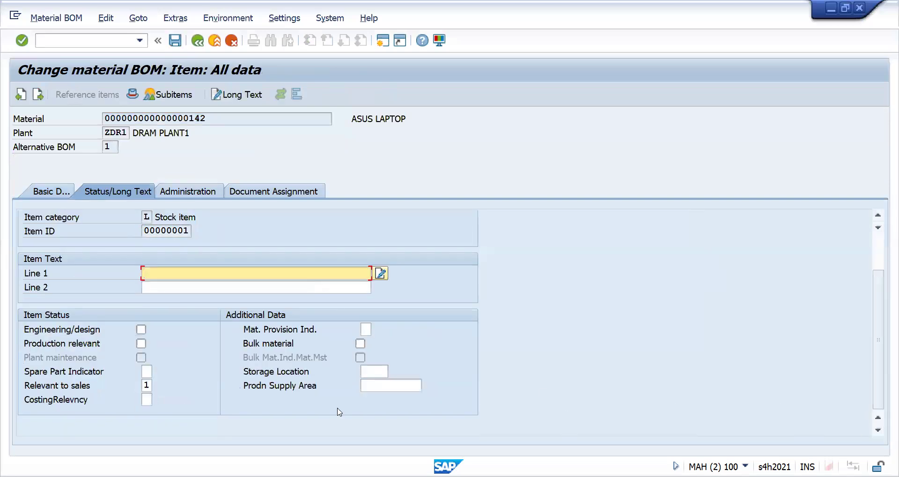
- Set the RAM item's Relevant to sales indicator to 1 and return to the BOM start screen
click(146, 387)
text(1)
key(Return)
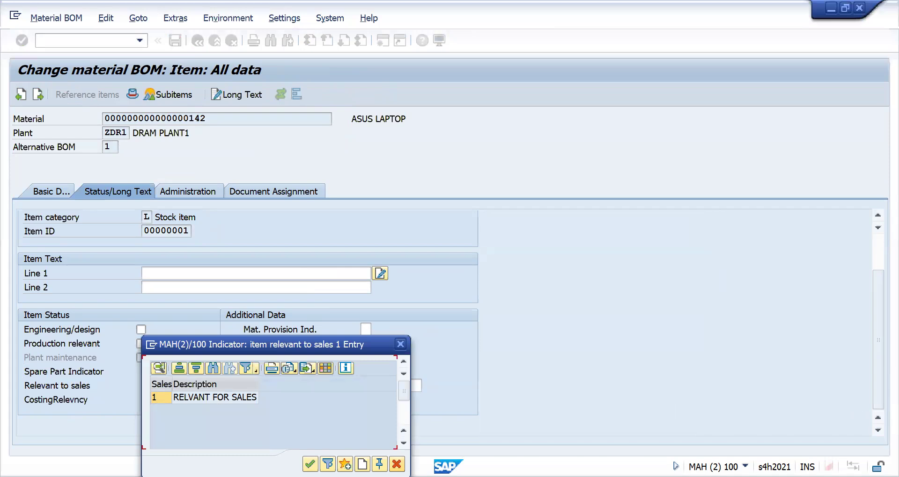
key(Return)
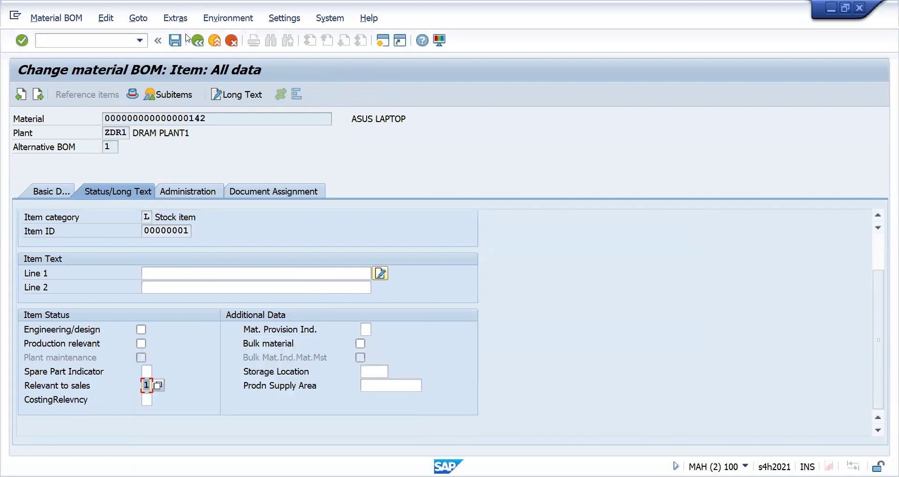
click(200, 43)
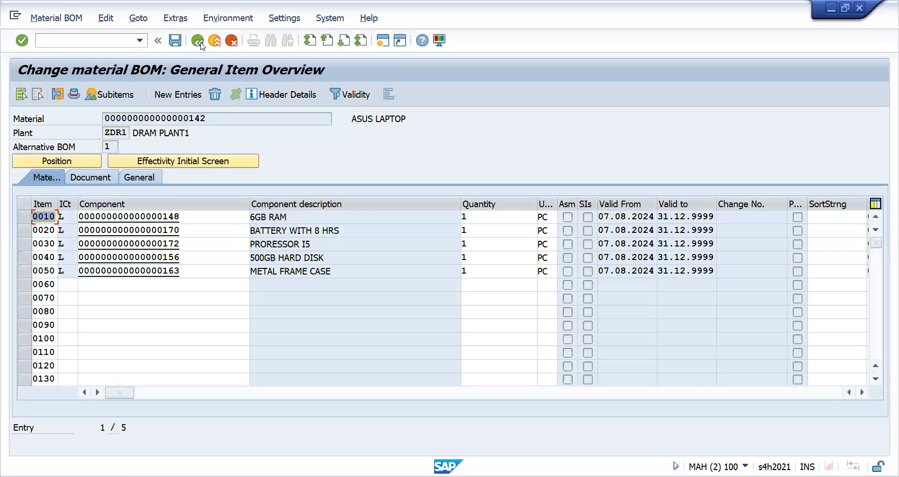
click(201, 43)
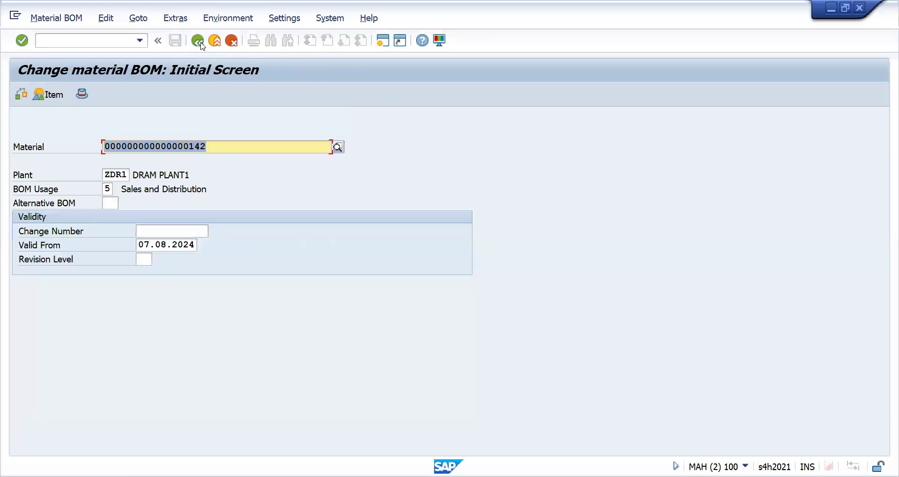
click(62, 39)
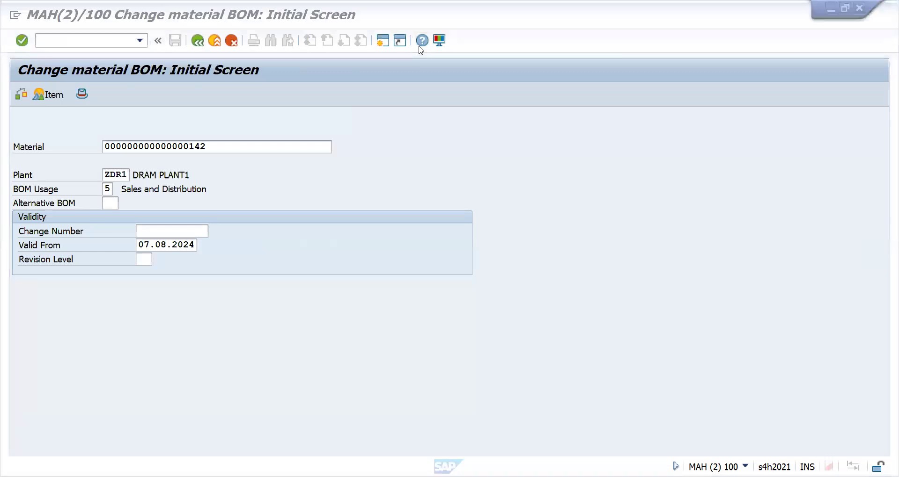
- Set the ASUS laptop main item price in M8 to 30000
key(alt+Tab)
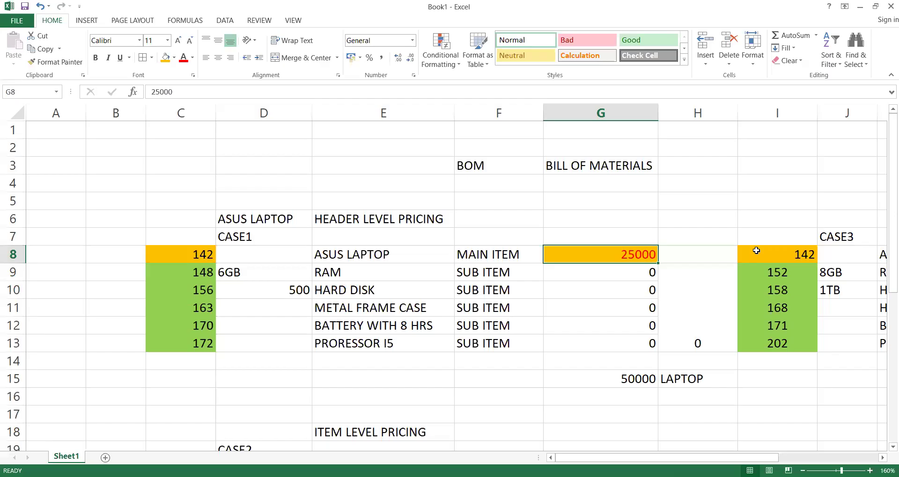
key(Right)
key(Right)
key(Right)
key(Right)
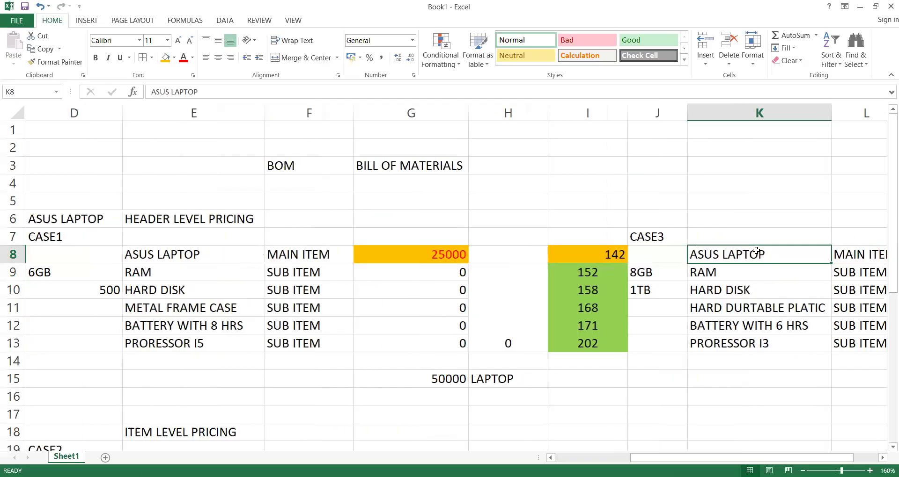
key(Left)
key(Left)
key(Right)
key(Right)
key(Right)
key(Right)
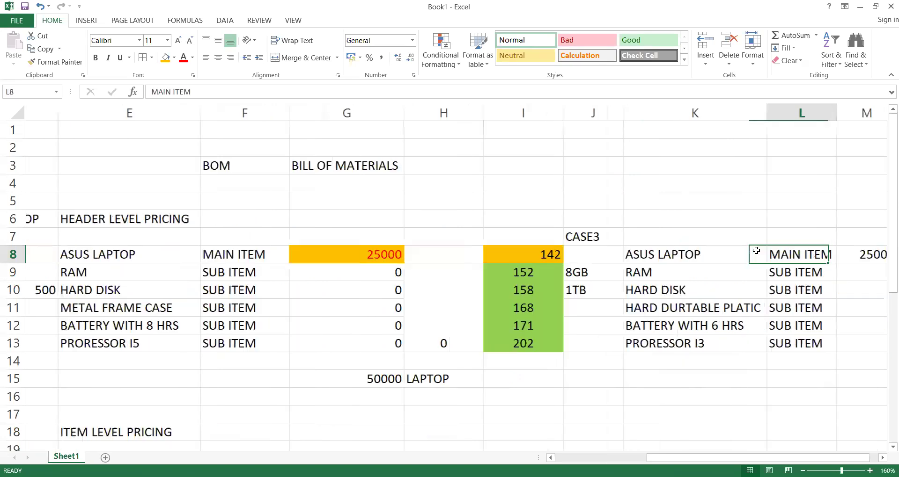
key(Left)
key(Left)
key(Left)
key(Left)
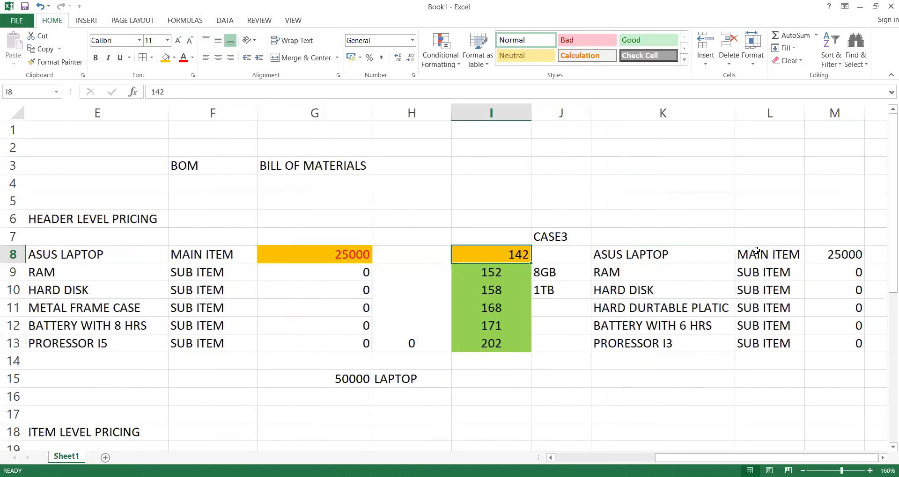
key(Down)
key(shift+Down)
key(shift+Down)
key(shift+Down)
key(shift+Down)
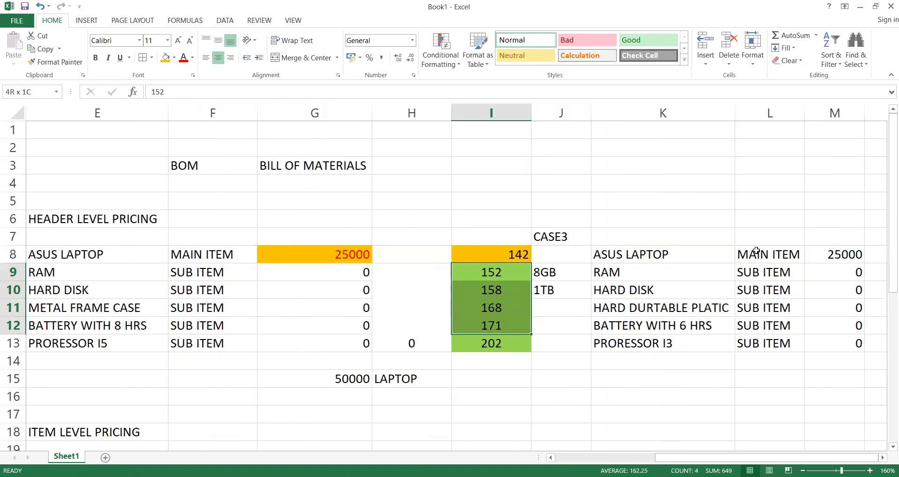
key(Right)
key(Right)
key(Right)
key(Right)
key(Right)
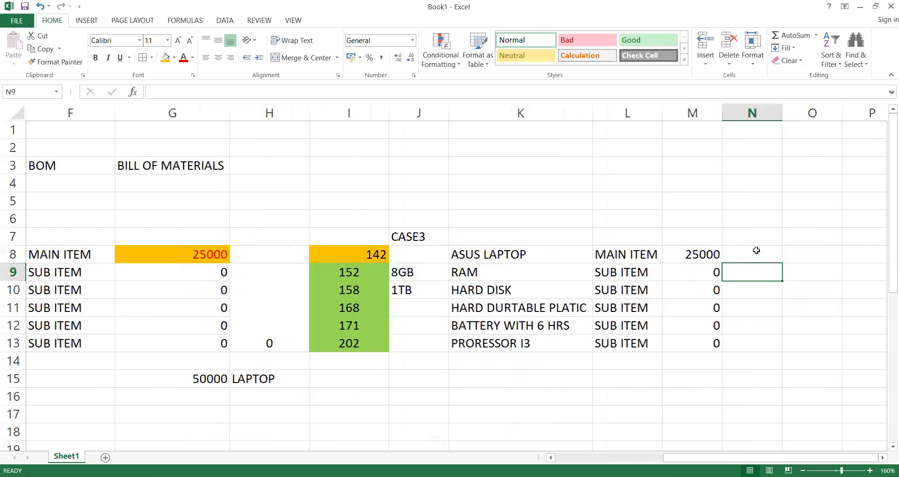
key(Left)
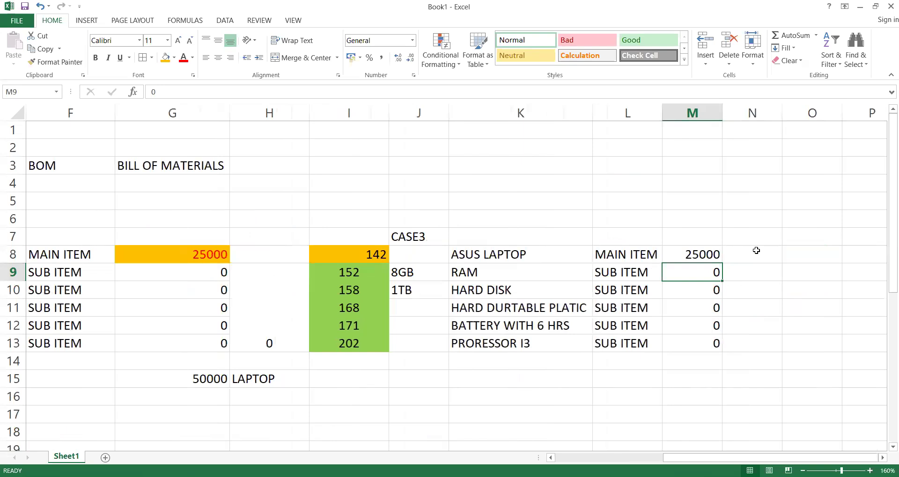
key(Up)
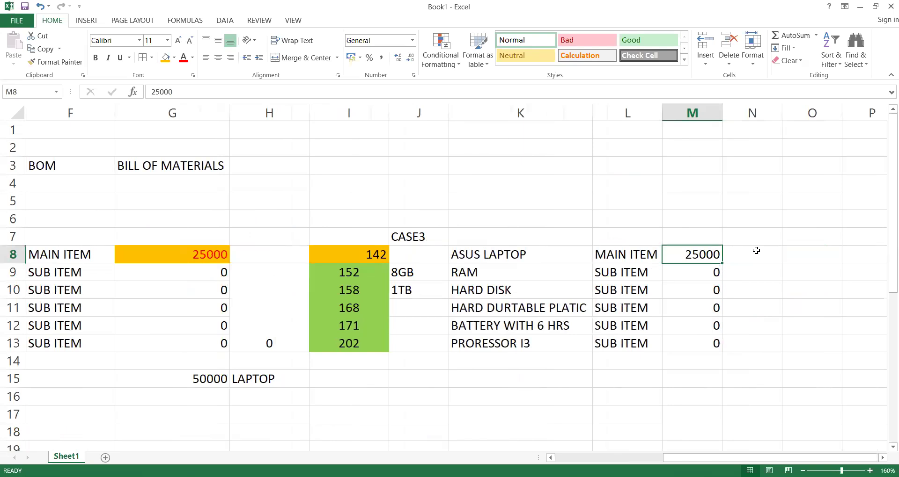
text(3000)
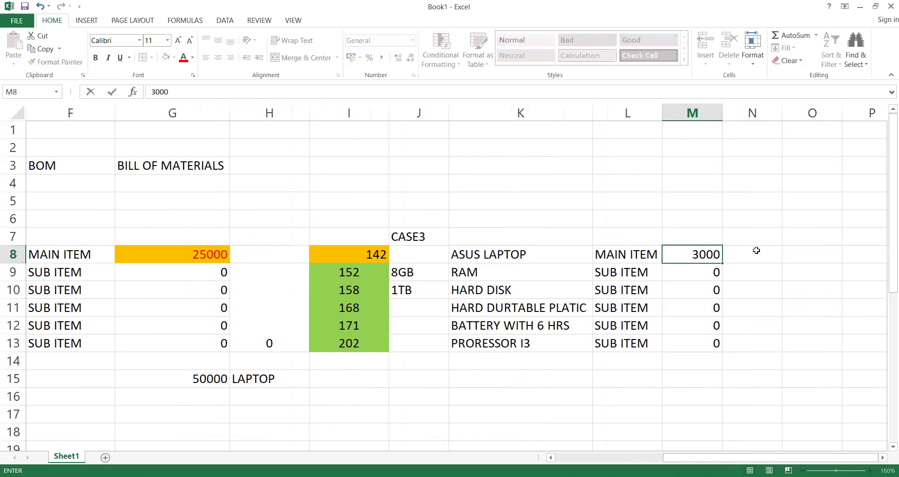
text(0)
key(Return)
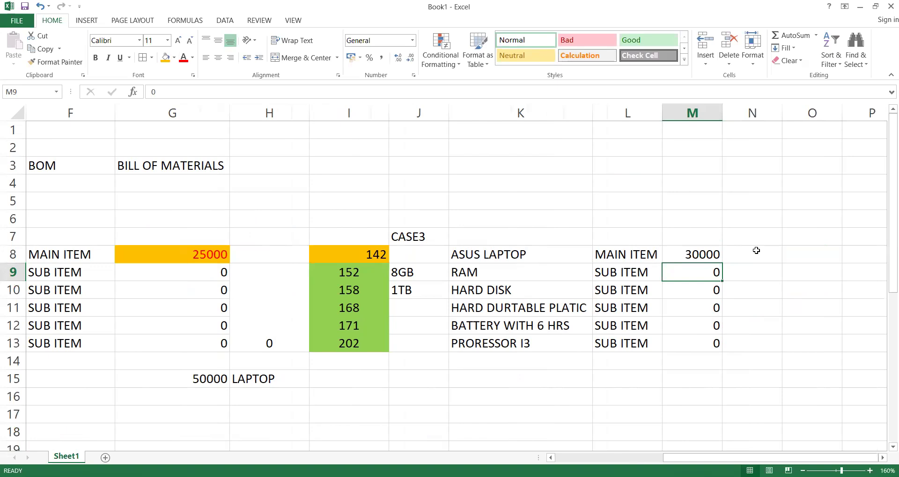
- Enter sub-item prices: RAM 5000, hard disk 5000, plastic 3000
text(5000)
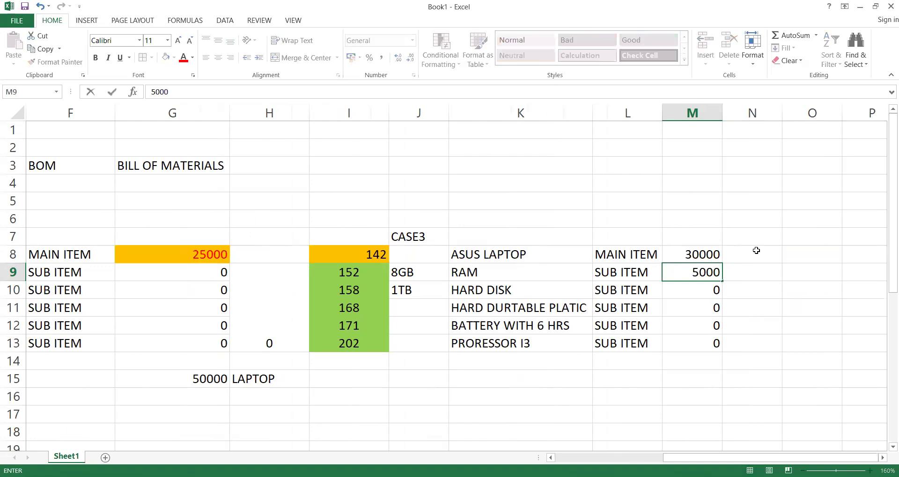
key(Return)
text(5000)
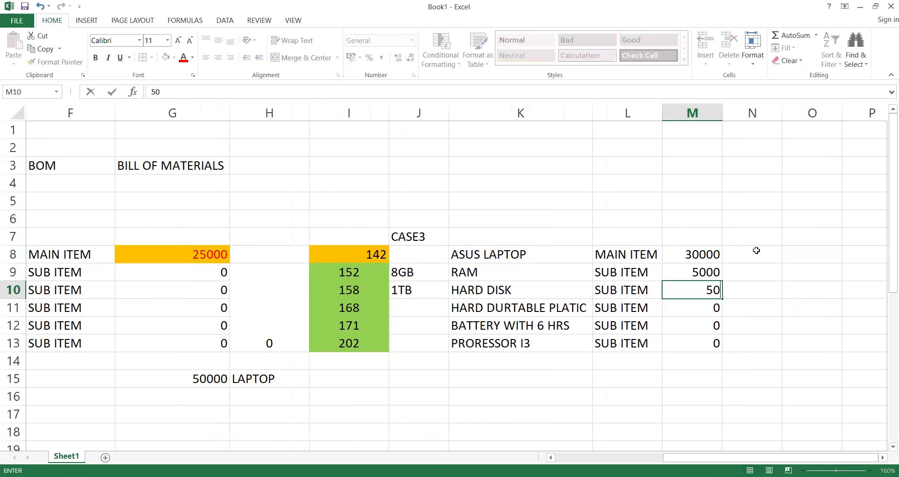
key(Return)
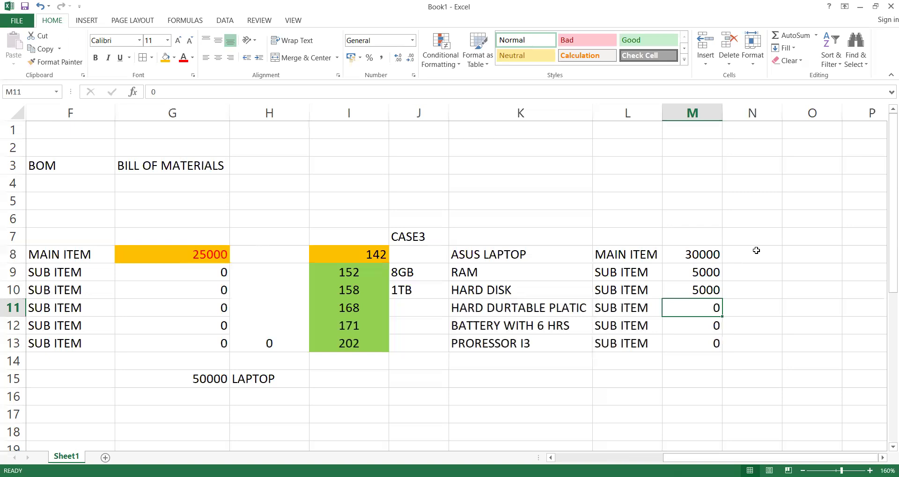
text(3000)
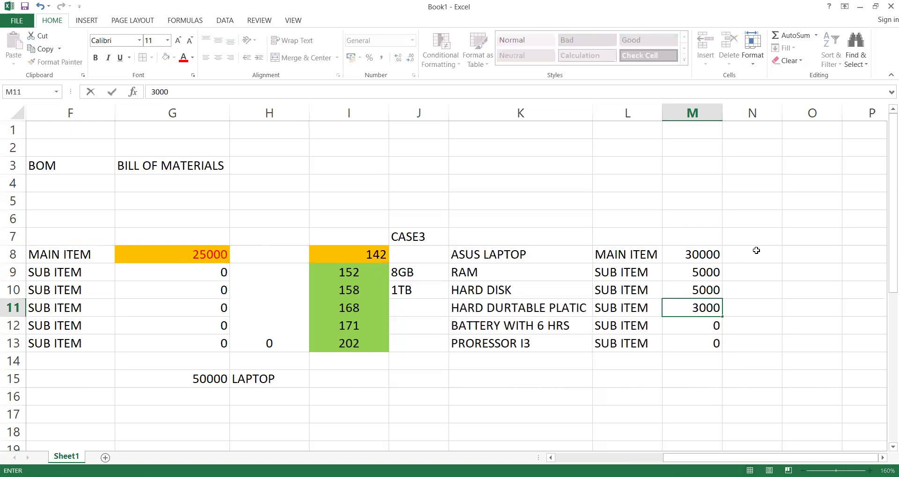
key(Return)
- Price the battery at 5000, correcting an initial 2000, and processor I3 at 7000
text(2000)
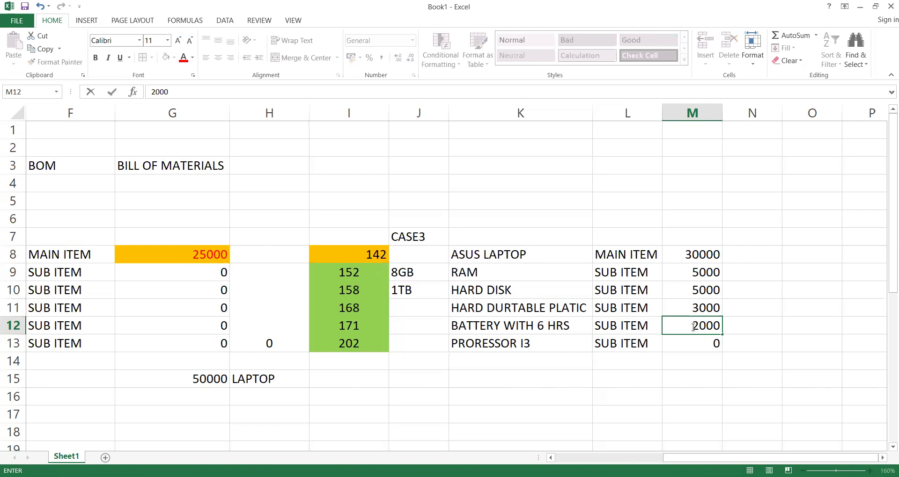
click(690, 345)
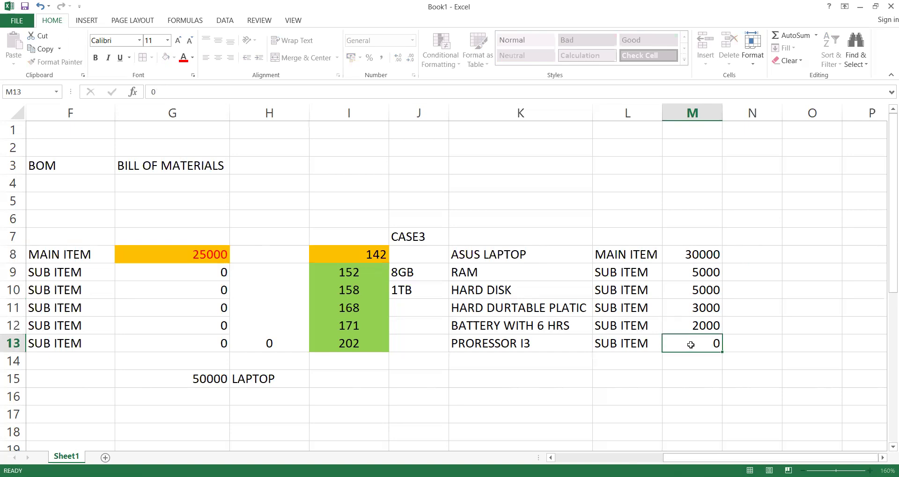
click(689, 324)
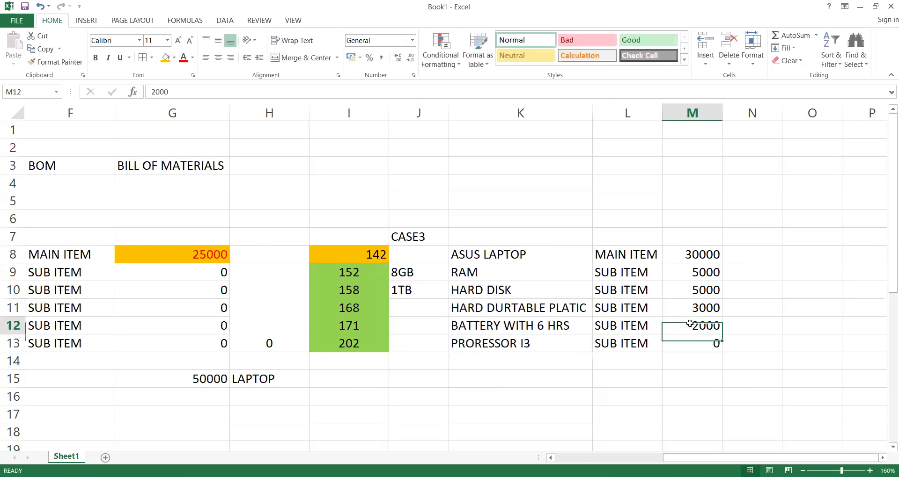
text(5000)
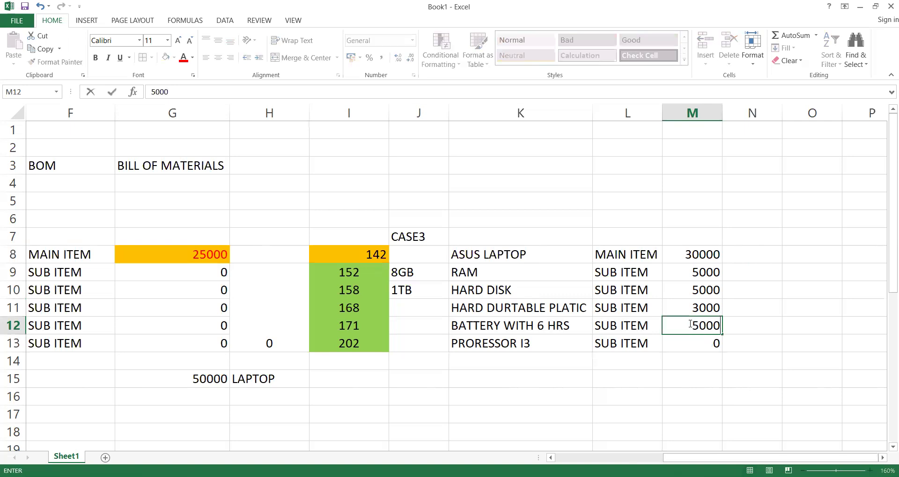
click(682, 344)
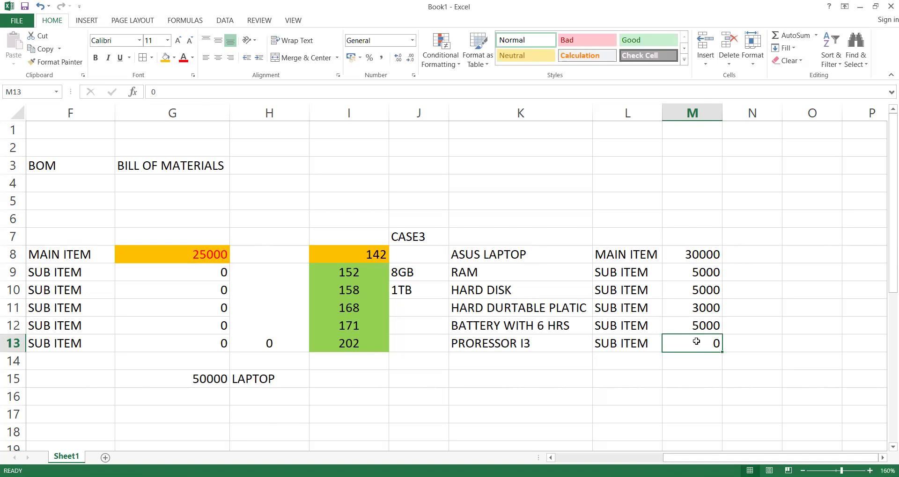
text(7000)
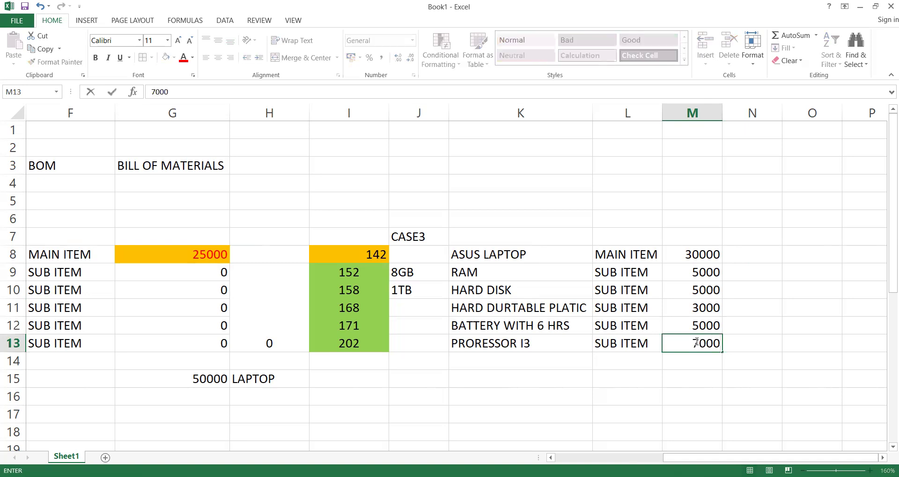
click(594, 327)
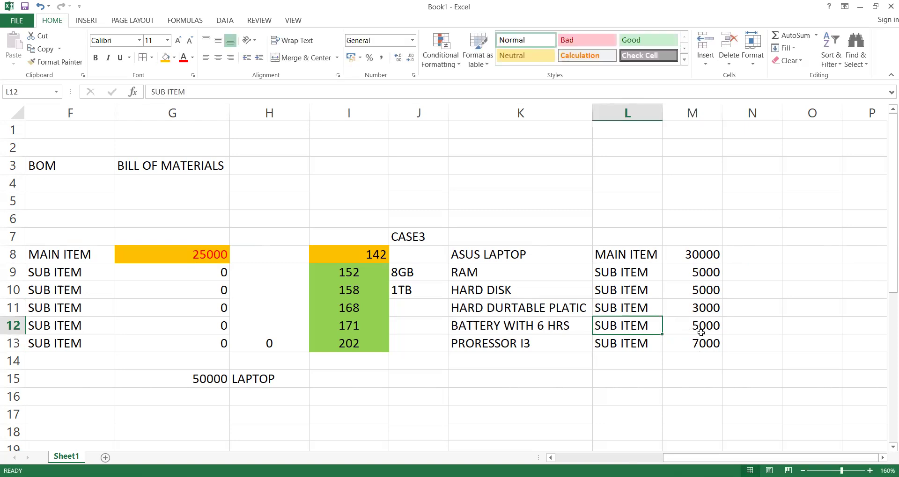
- Change the ASUS laptop main item price from 30000 to 25000
click(691, 254)
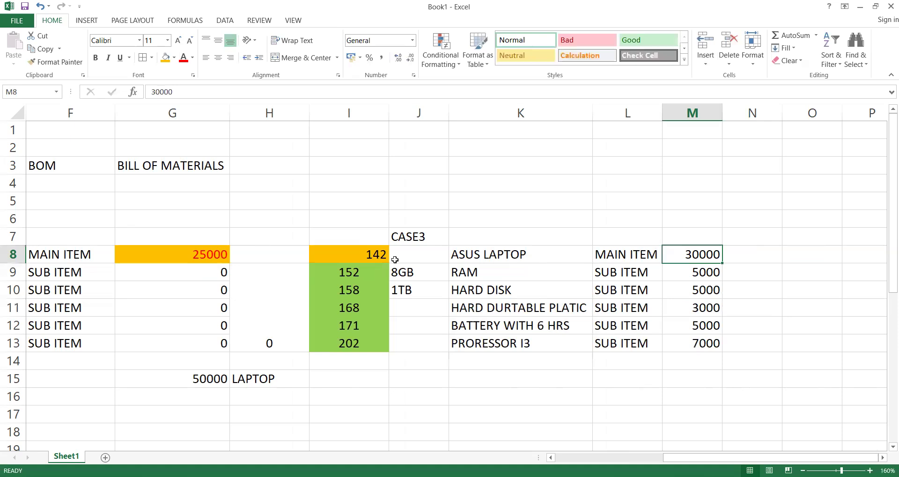
click(340, 274)
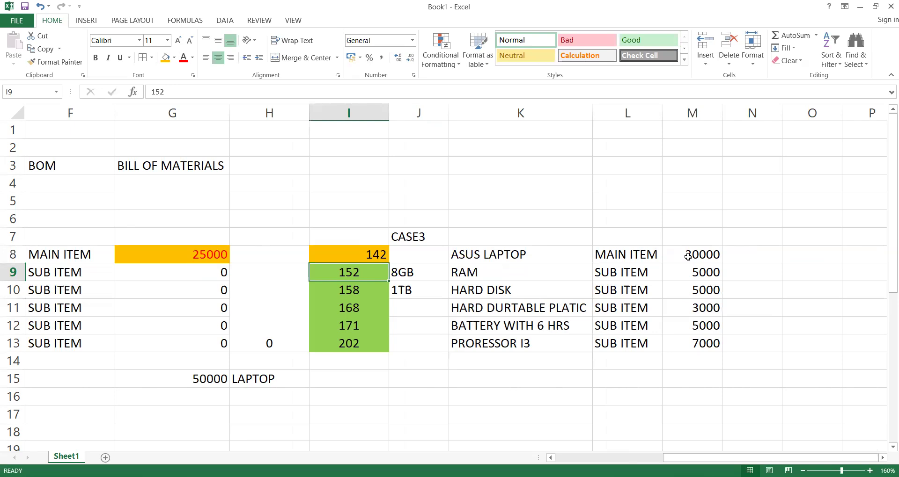
click(687, 256)
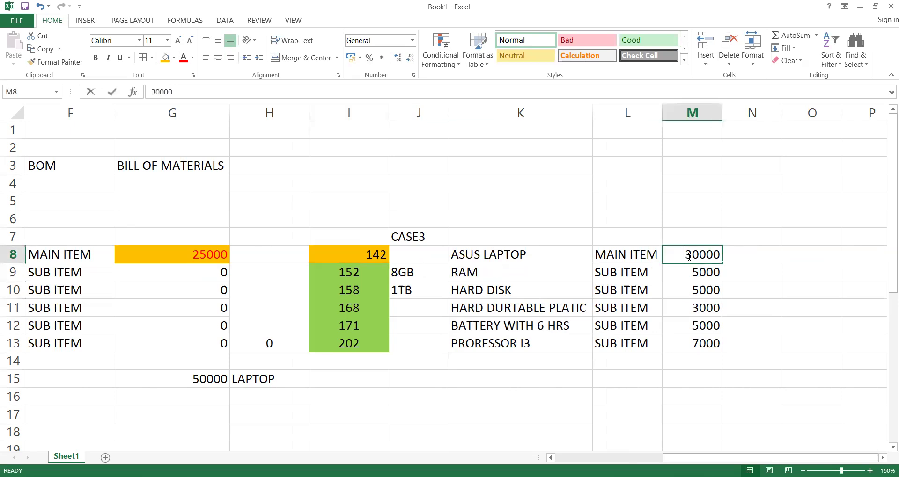
text(25000)
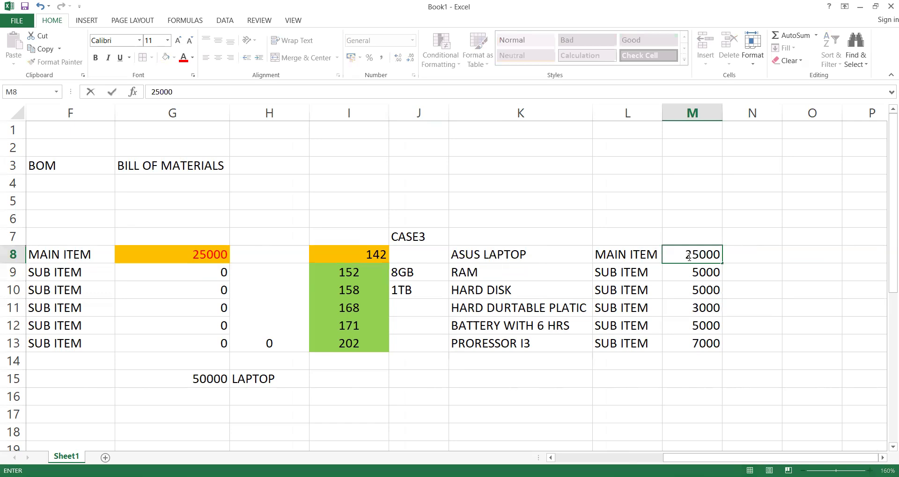
click(684, 309)
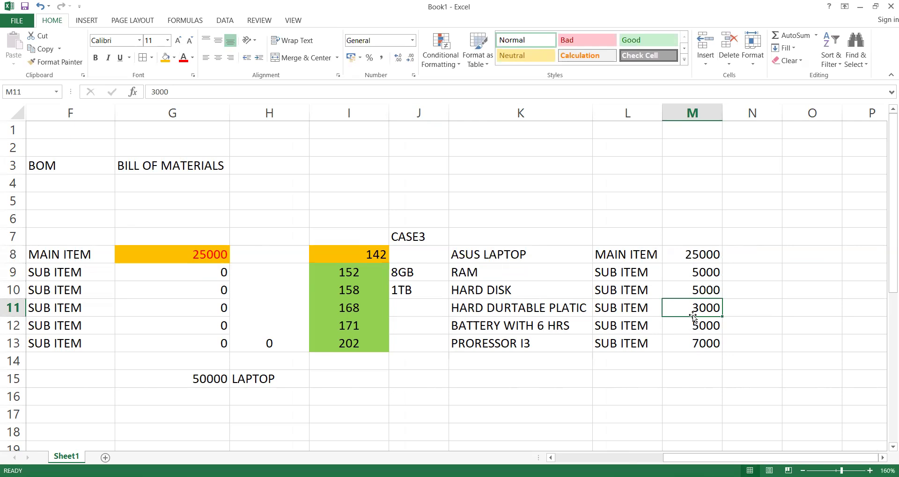
- Reprice the battery to 3000 and the RAM to 7000
click(692, 327)
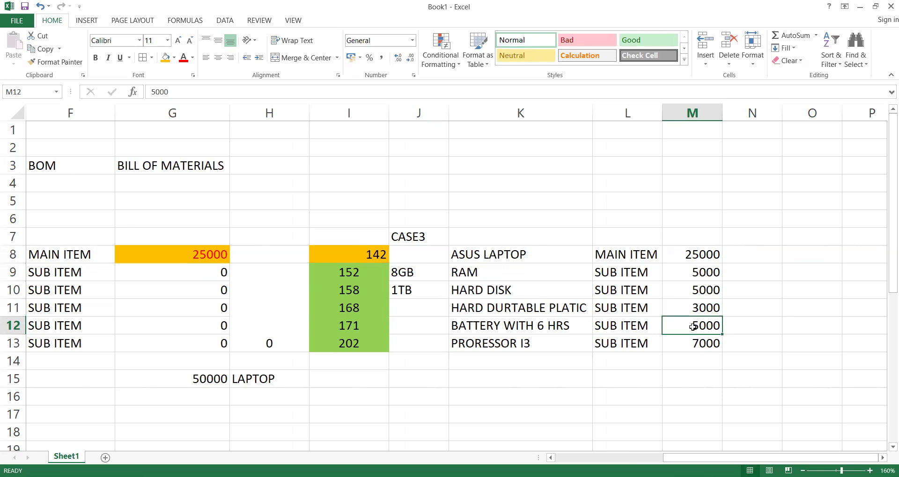
text(3000)
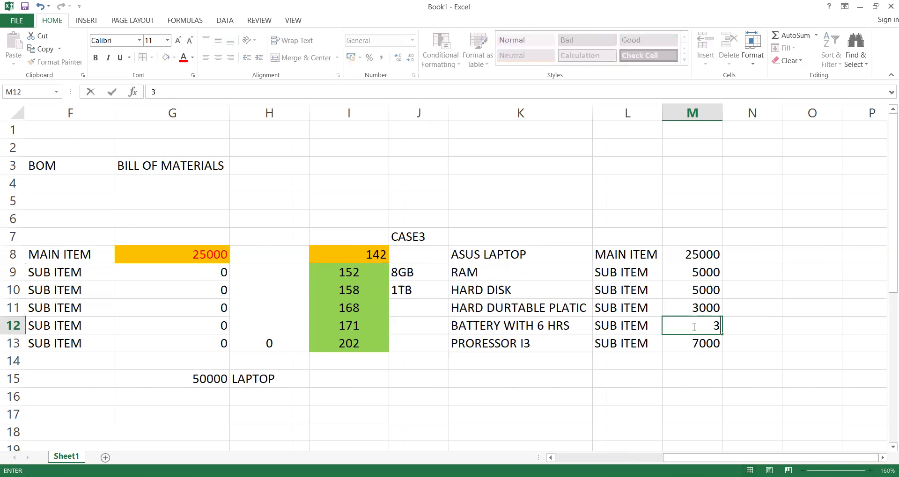
click(694, 277)
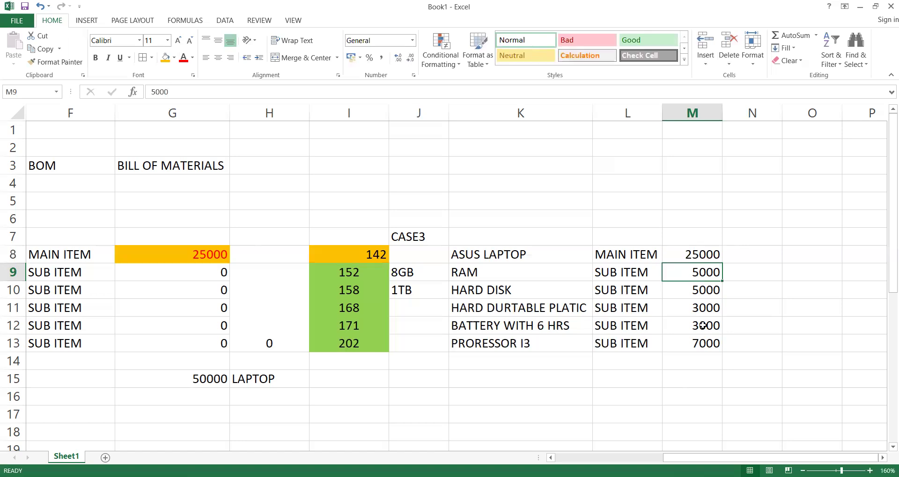
double_click(696, 274)
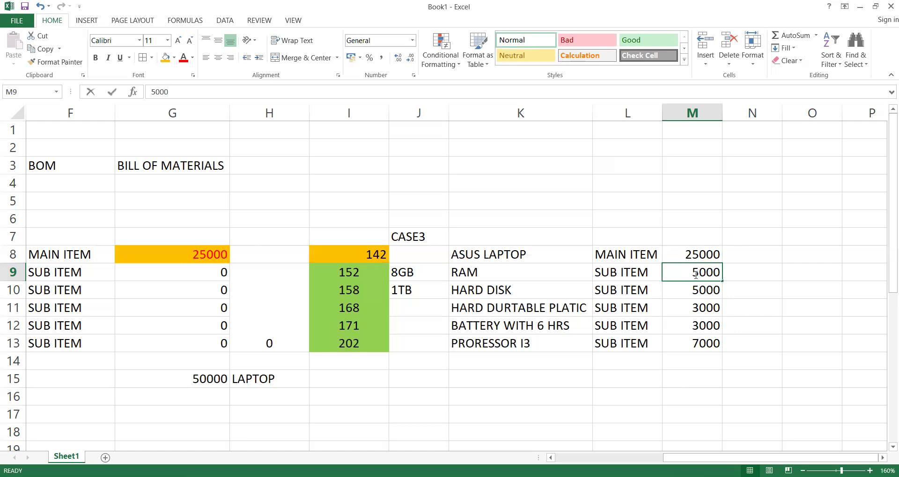
click(706, 322)
click(697, 275)
text(7000)
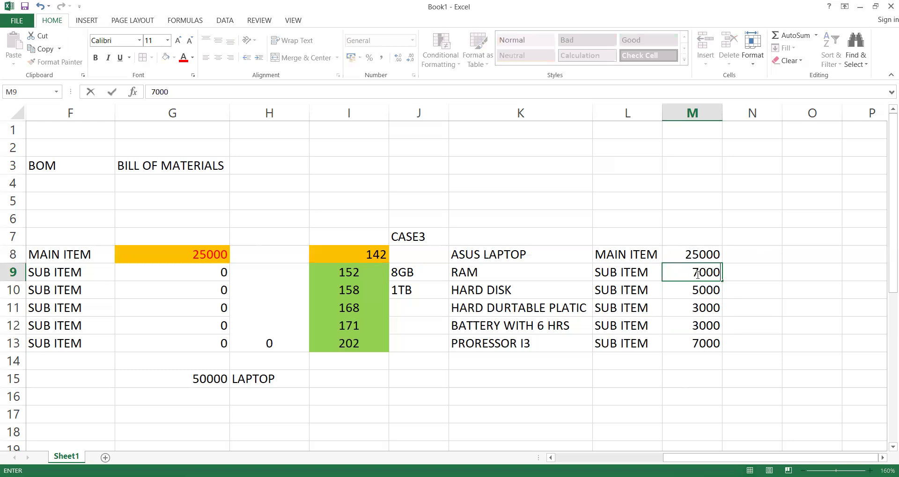
click(691, 341)
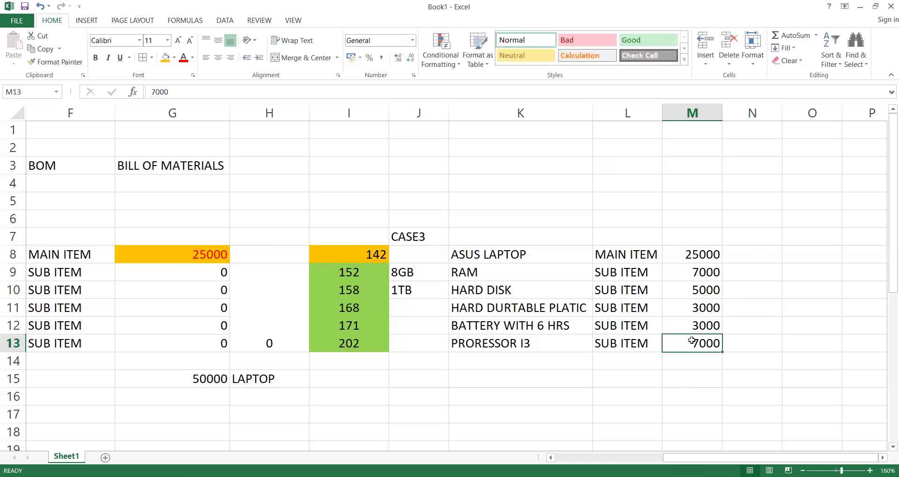
- Copy the five sub-item material numbers I9:I13, then enter /nvk11 in SAP
key(shift+Up)
key(shift+Up)
key(shift+Up)
key(shift+Up)
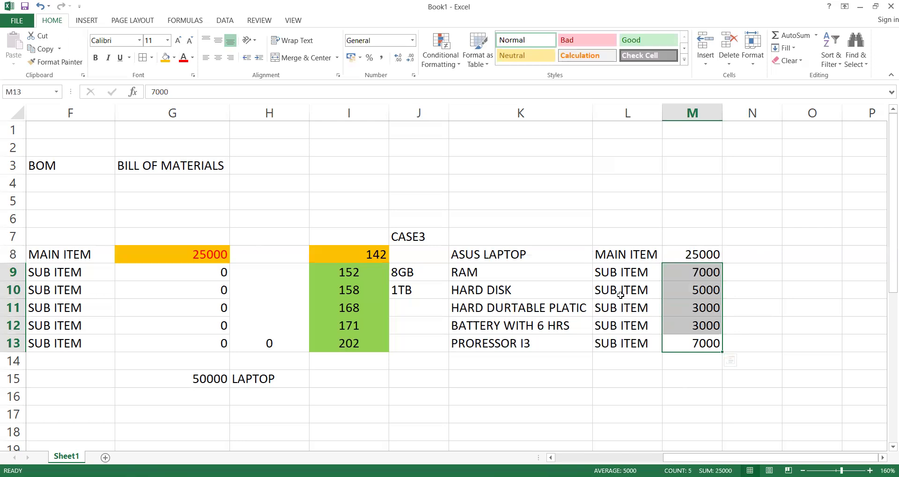
click(341, 274)
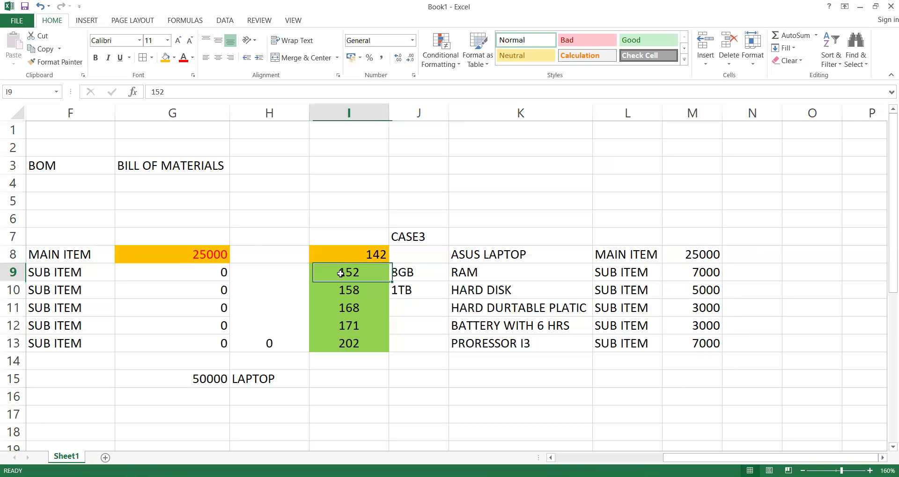
key(shift+Down)
key(shift+Down)
key(shift+Down)
key(shift+Down)
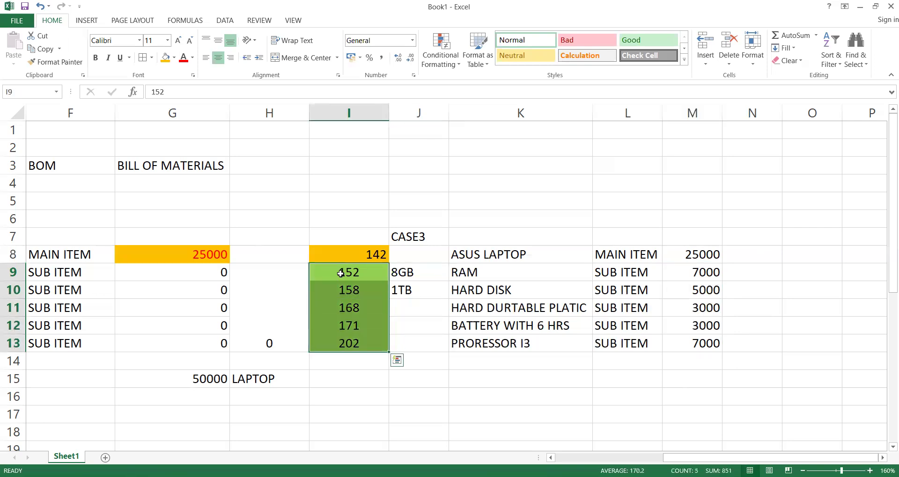
key(ctrl+c)
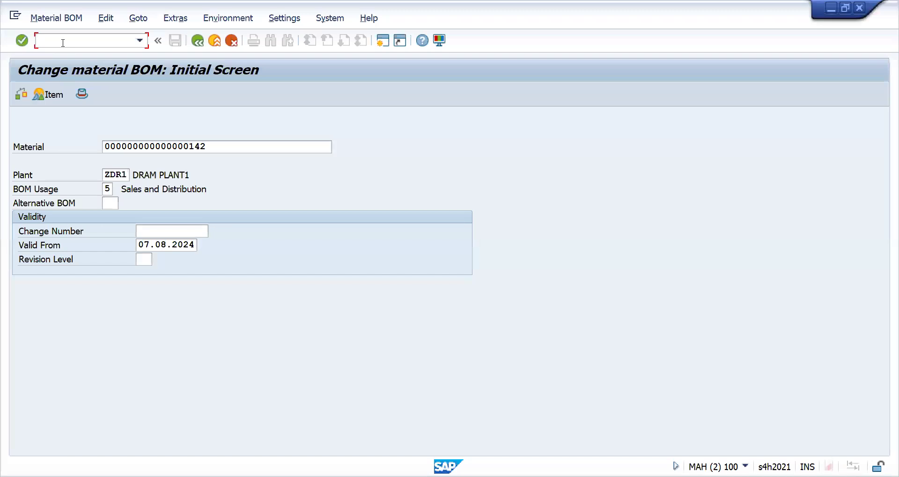
click(63, 43)
text(/nvk)
text(11)
- Choose the Material key combination and paste materials 152, 158, 168, 171 and 202
key(Return)
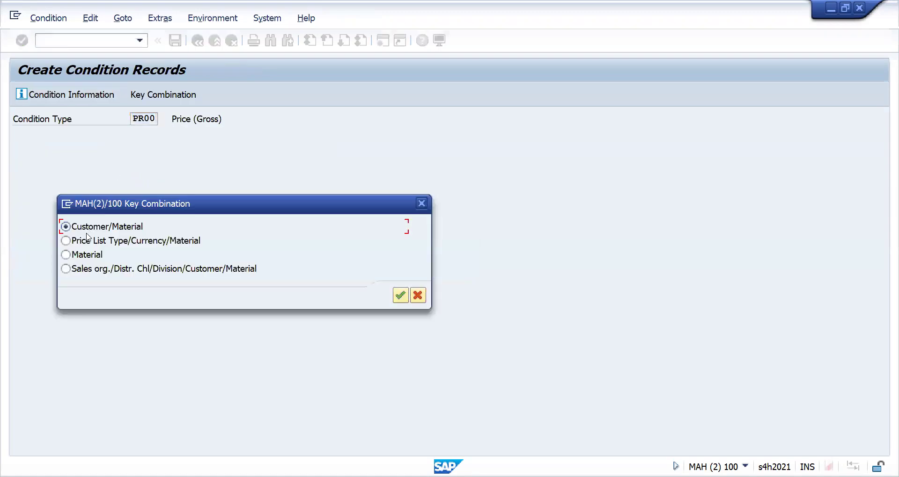
click(74, 257)
key(Return)
click(94, 207)
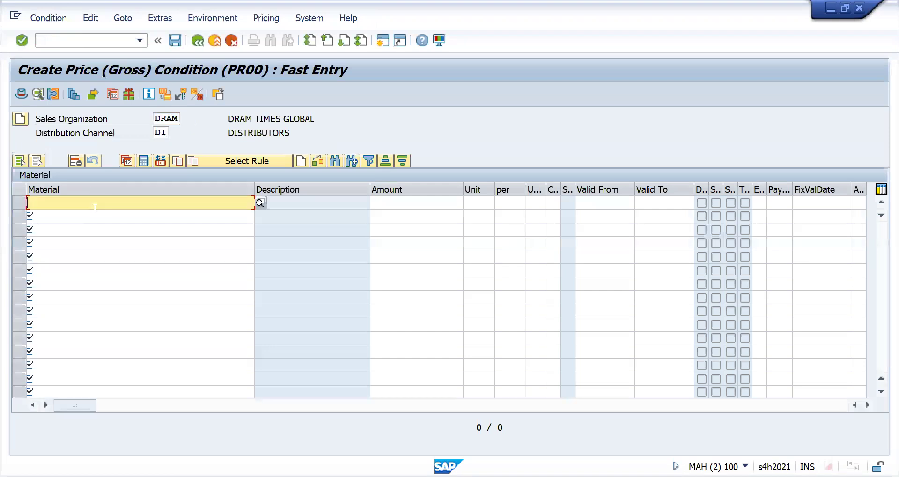
key(ctrl+v)
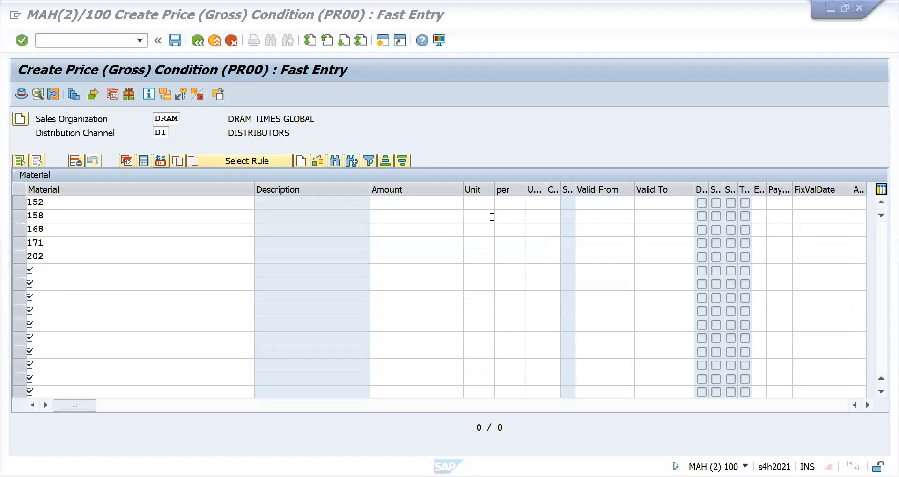
- Paste PR00 prices 7,000, 5,000, 3,000, 3,000 and 7,000 EUR from Excel and save the records
click(692, 273)
key(shift+Down)
key(shift+Down)
key(shift+Down)
key(shift+Down)
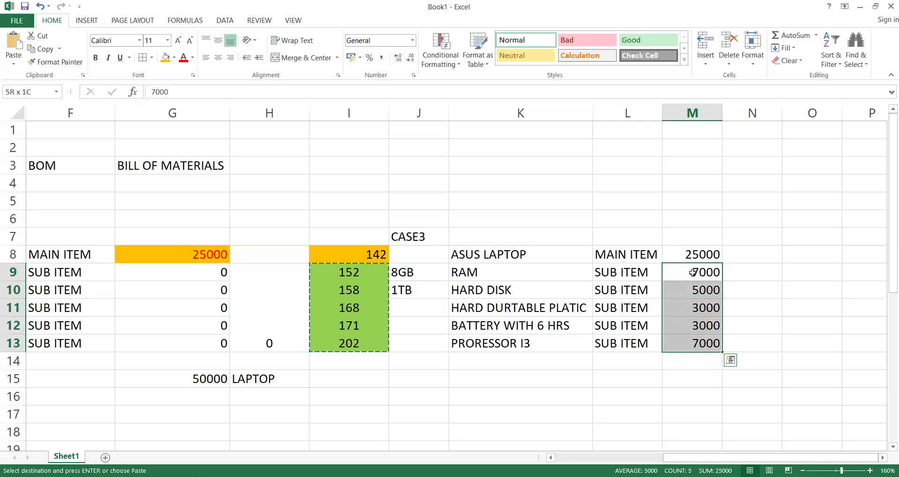
key(ctrl+c)
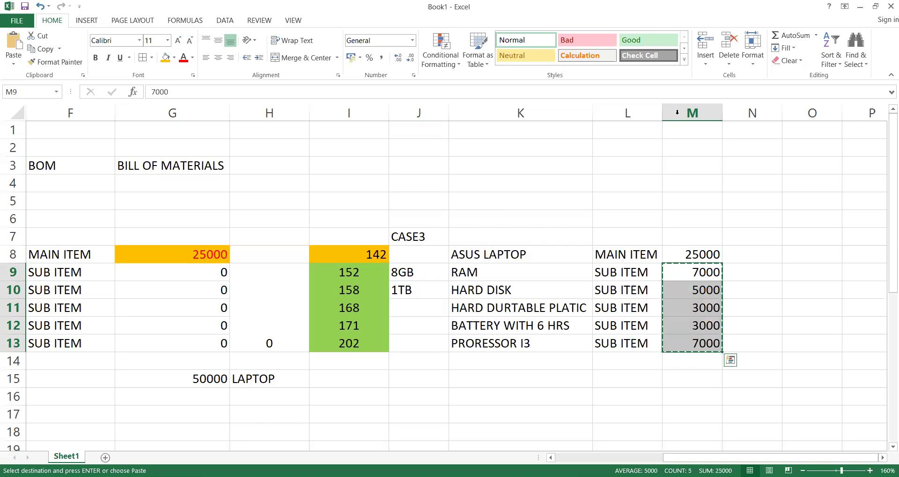
key(alt+Tab)
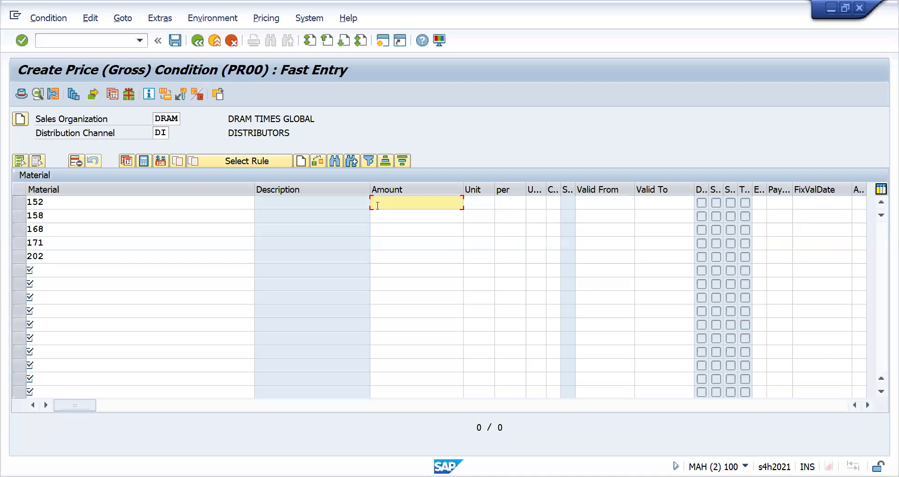
key(ctrl+v)
key(Return)
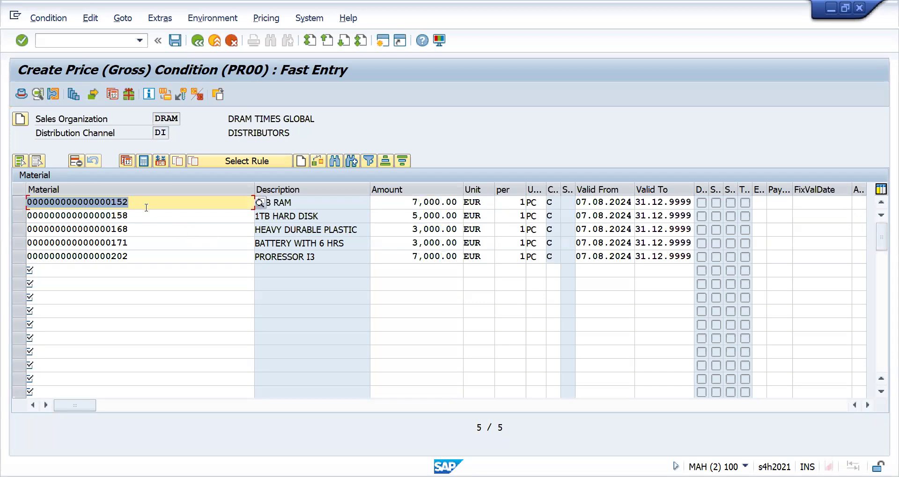
key(F4)
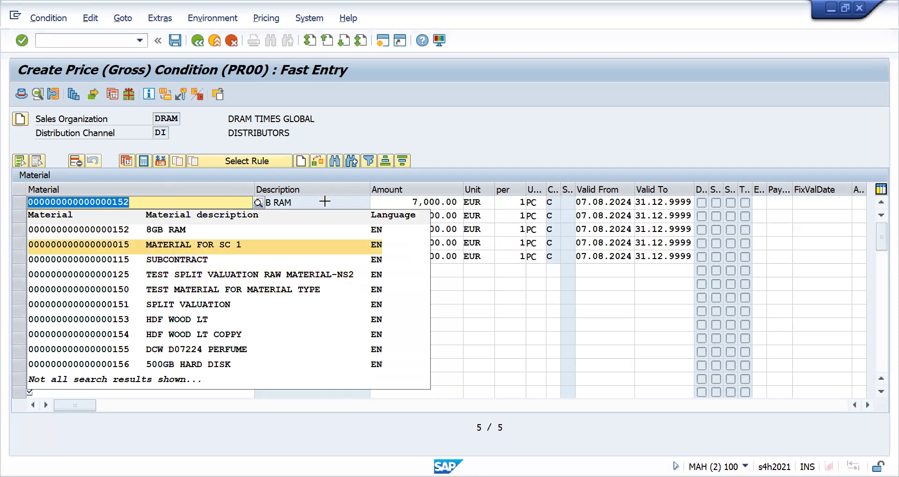
key(Escape)
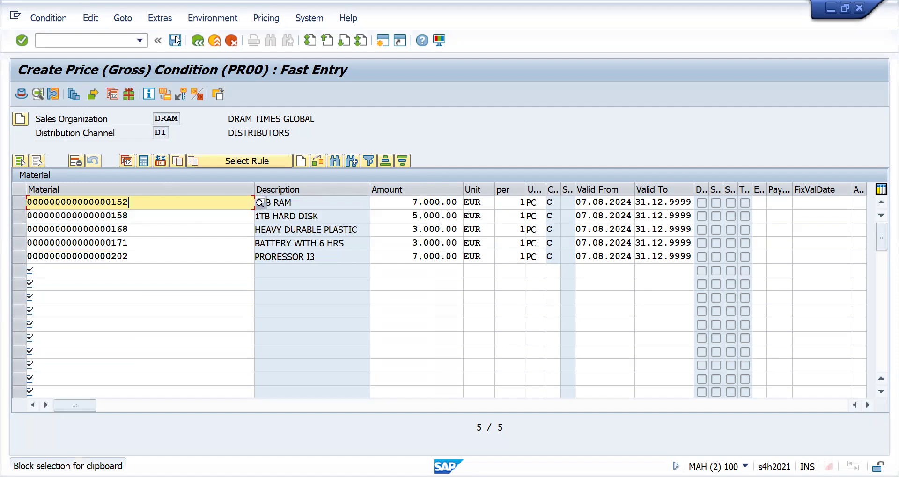
click(175, 41)
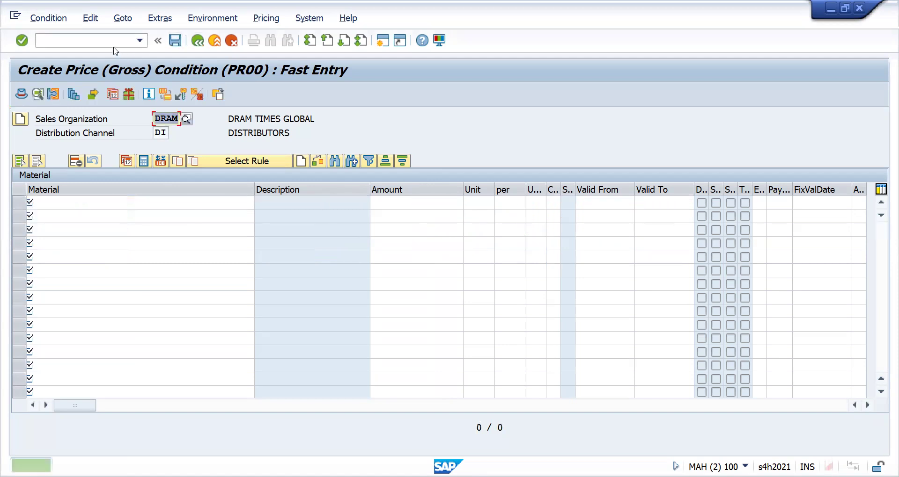
- Start CS01 for ASUS LAPTOP material 142, plant ZDR1, usage 5, reaching alternative BOM 2's item list
click(40, 40)
text(/ncs01)
key(Return)
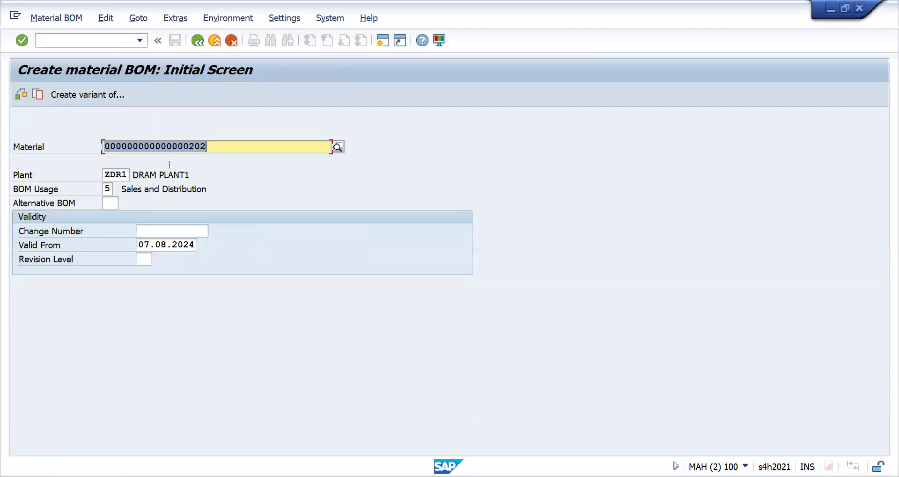
click(216, 148)
key(BackSpace)
key(BackSpace)
key(BackSpace)
text(142)
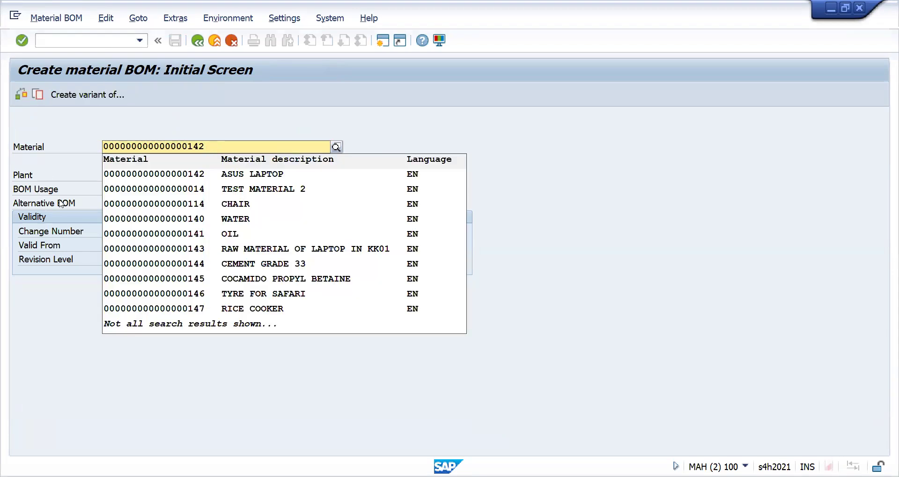
click(198, 176)
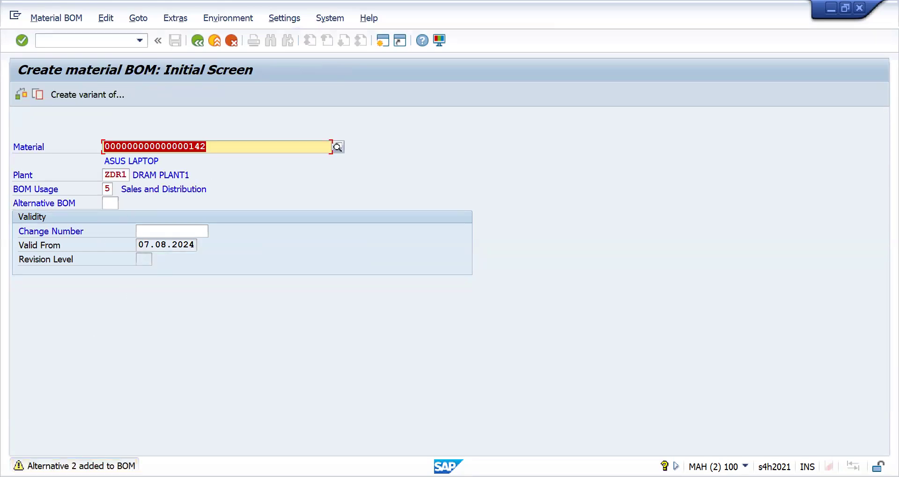
click(119, 235)
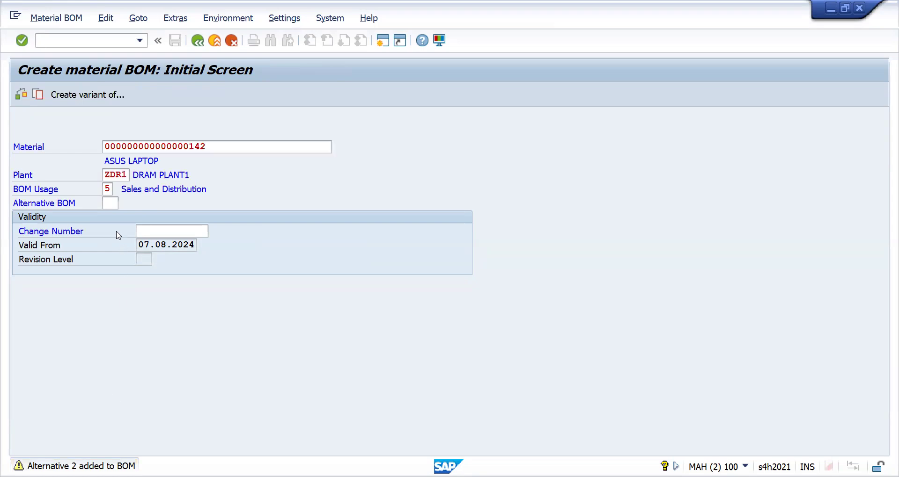
key(Return)
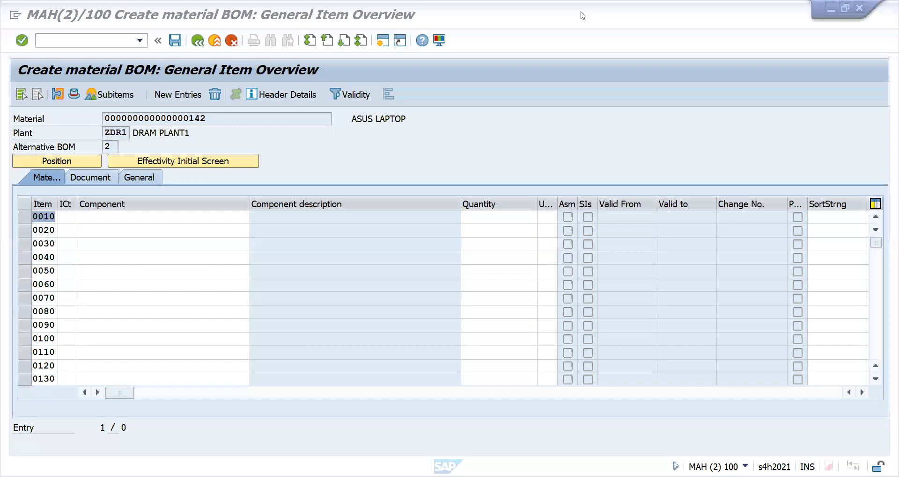
- Label cell G7 'ALT1' and cell K7 'ALT2' on the BOM sheet
key(alt+Tab)
click(146, 232)
text(alt)
key(BackSpace)
key(BackSpace)
key(BackSpace)
key(Tab)
text(a)
key(BackSpace)
text(A)
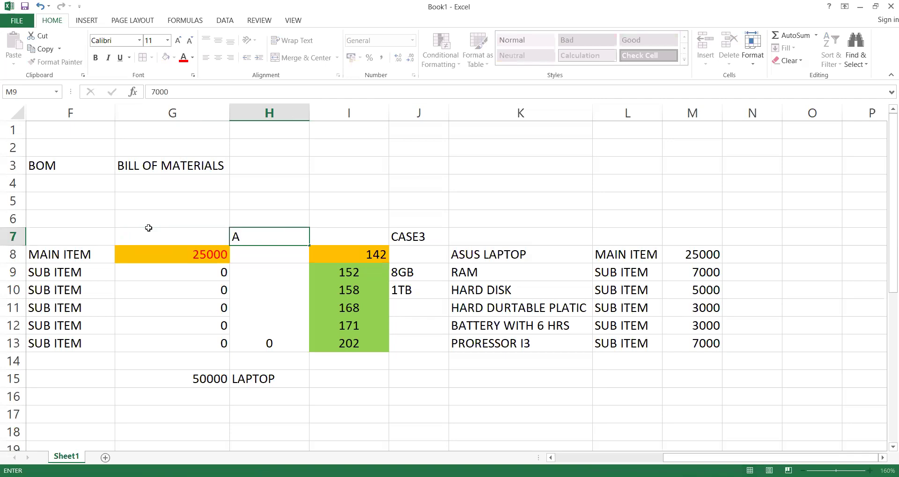
key(BackSpace)
click(150, 233)
text(ALT1)
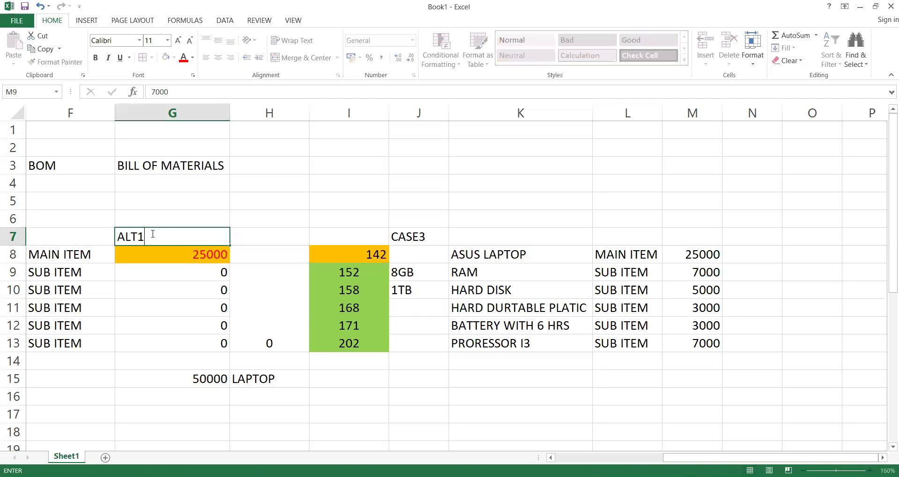
click(494, 234)
text(ALT)
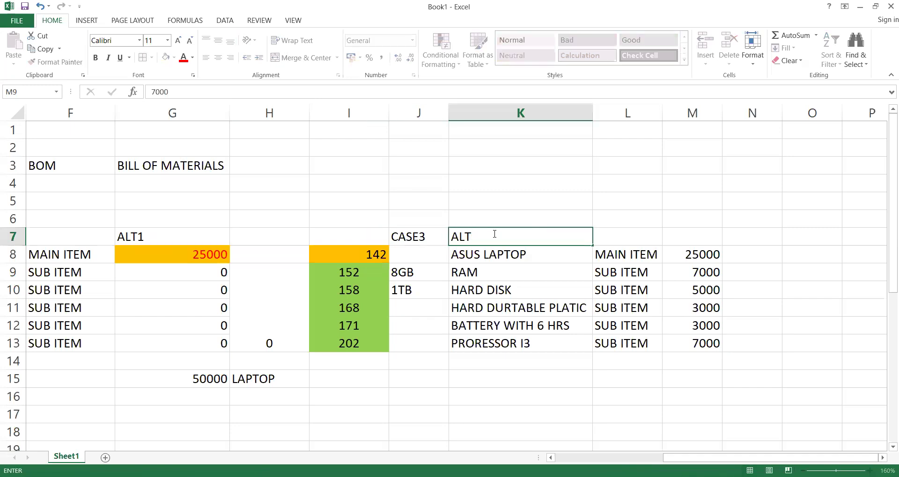
text(2)
- Copy component numbers 152–202 from I9:I13
click(336, 275)
key(shift+Down)
key(shift+Down)
key(shift+Down)
key(shift+Down)
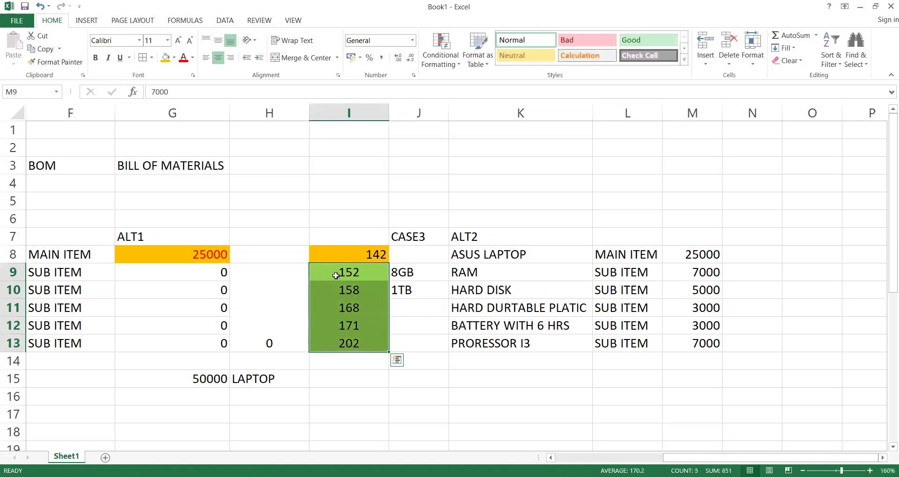
key(ctrl+c)
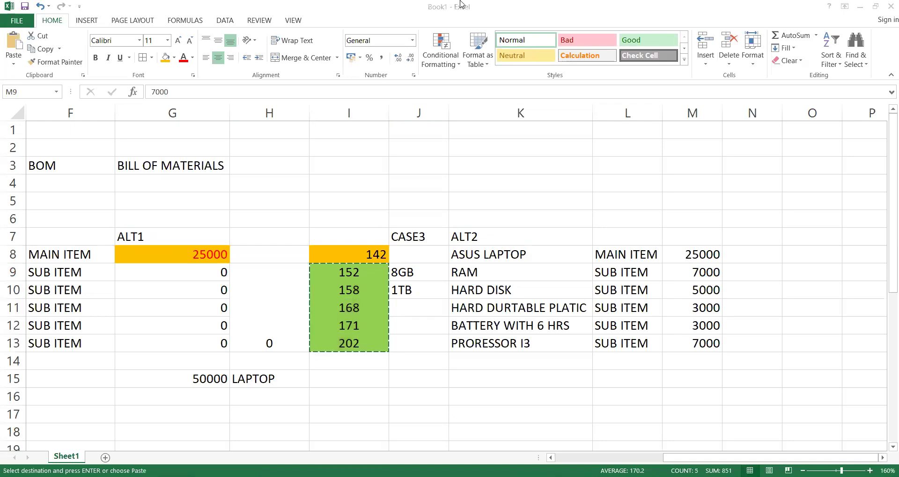
- Paste components 152, 158, 168, 171 and 202 and set each item category to L (stock item)
key(alt+Tab)
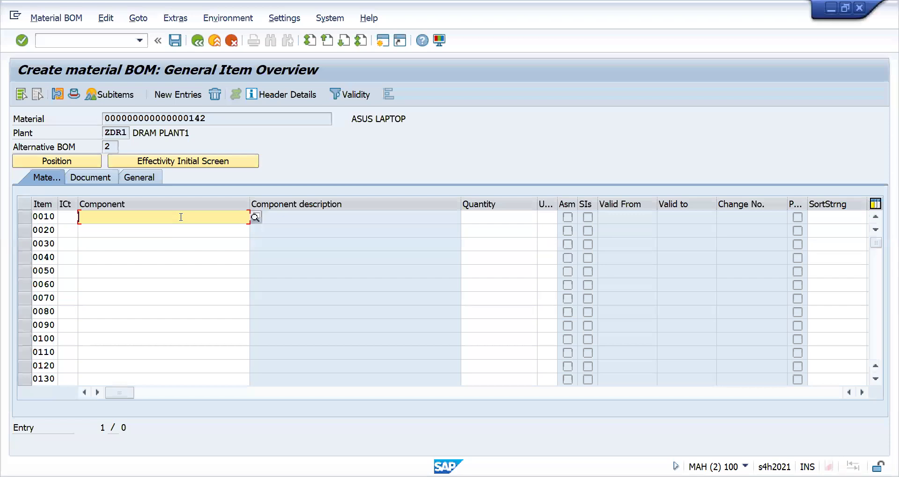
key(ctrl+v)
click(63, 217)
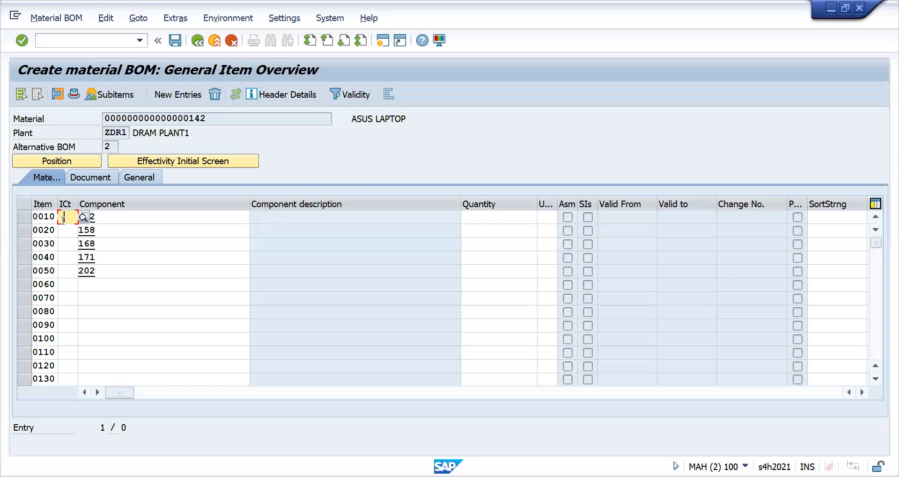
key(Down)
key(Return)
key(Down)
key(Down)
key(Return)
key(Down)
key(Down)
key(Return)
key(Down)
key(Down)
key(Return)
key(Down)
- Enter quantity 1 for each of the five BOM items
key(Down)
key(Down)
key(Return)
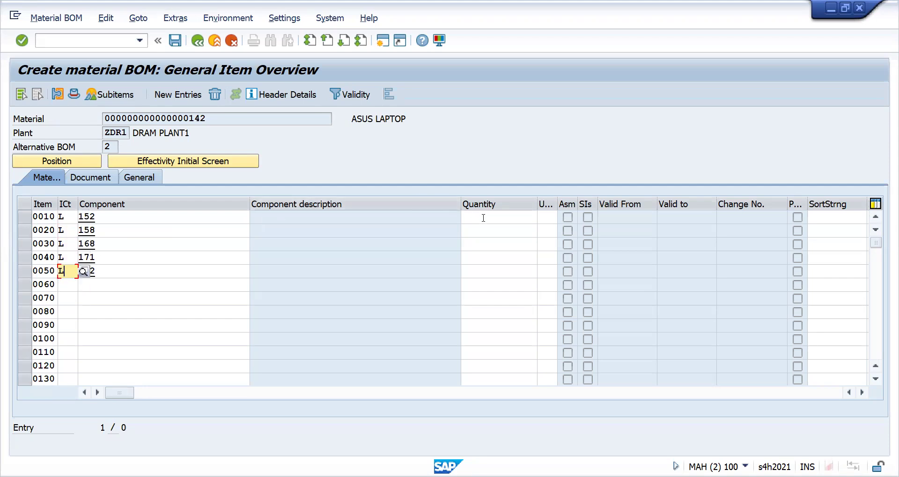
click(483, 219)
text(1)
key(Down)
text(1)
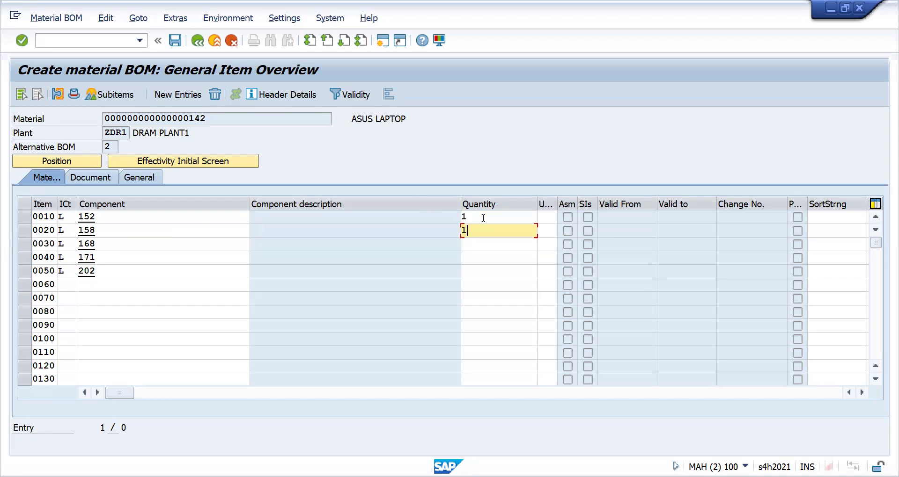
key(Down)
text(1)
key(Down)
text(1)
key(Down)
- Set Relevant to sales to 1 on all five items and save alternative BOM 2
text(1)
key(Return)
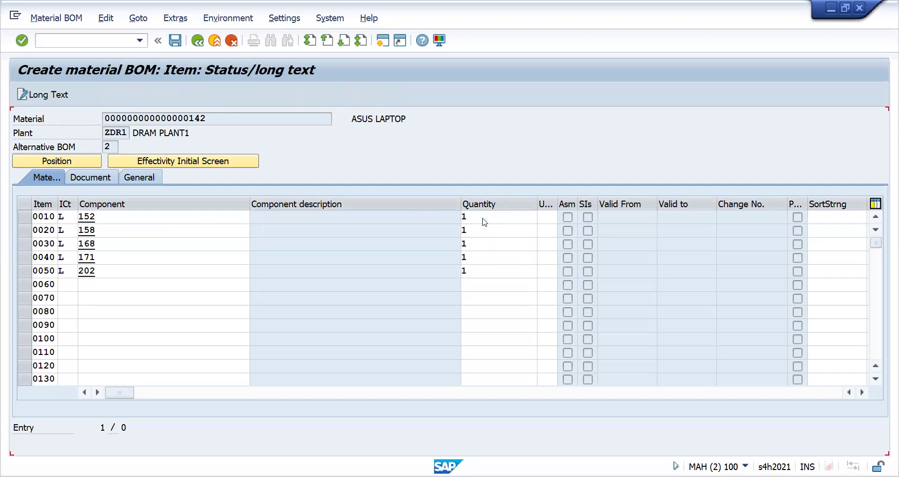
text(1)
key(Return)
text(1)
key(Return)
text(1)
key(Return)
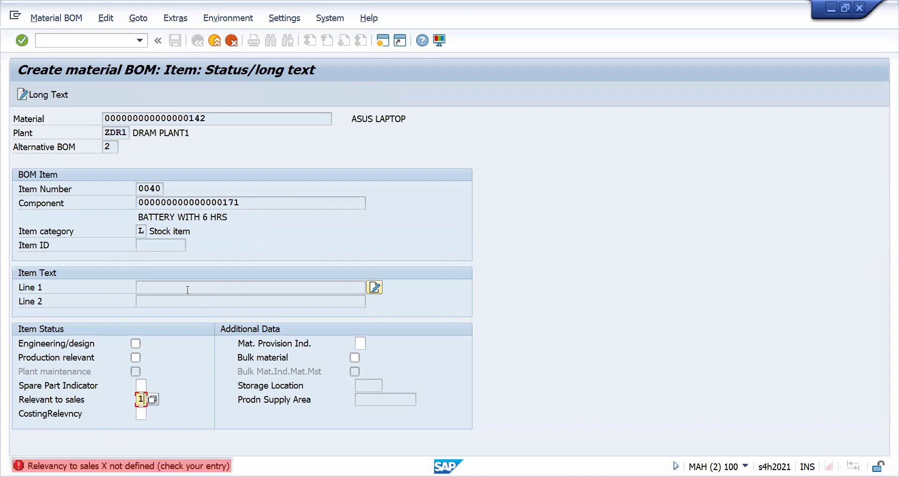
text(1)
key(Return)
text(1)
key(Return)
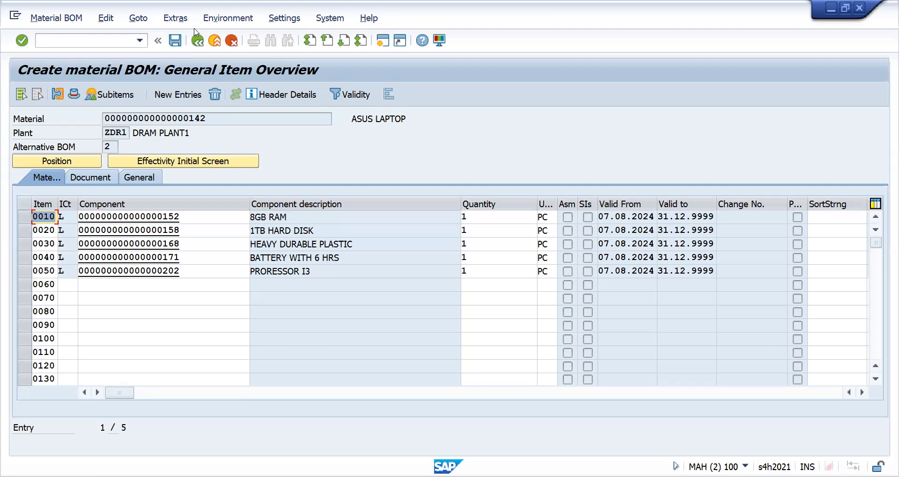
click(173, 44)
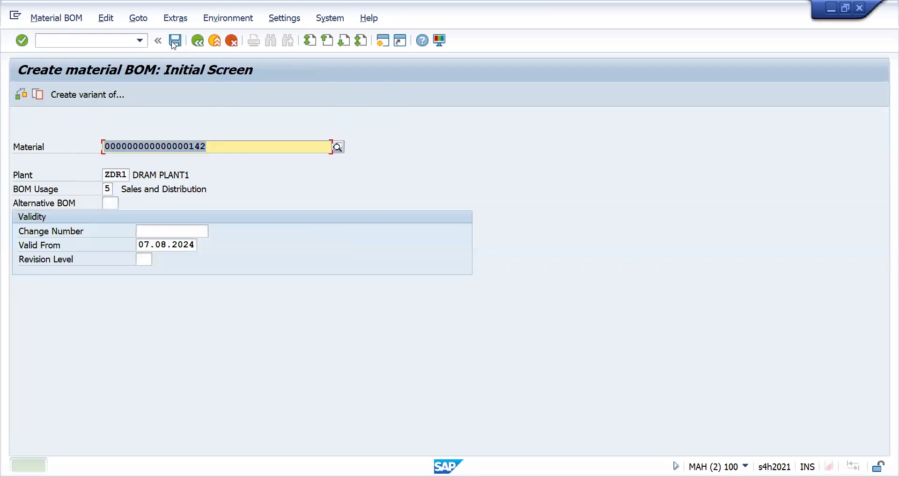
- Start a VA01 credit sales order of type DOR and paste the customer as sold-to party
click(69, 39)
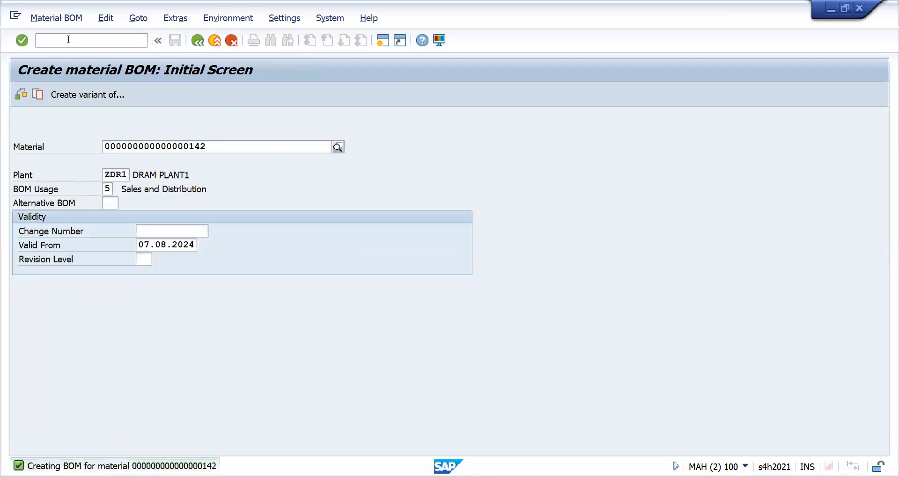
text(/NVA0)
key(Return)
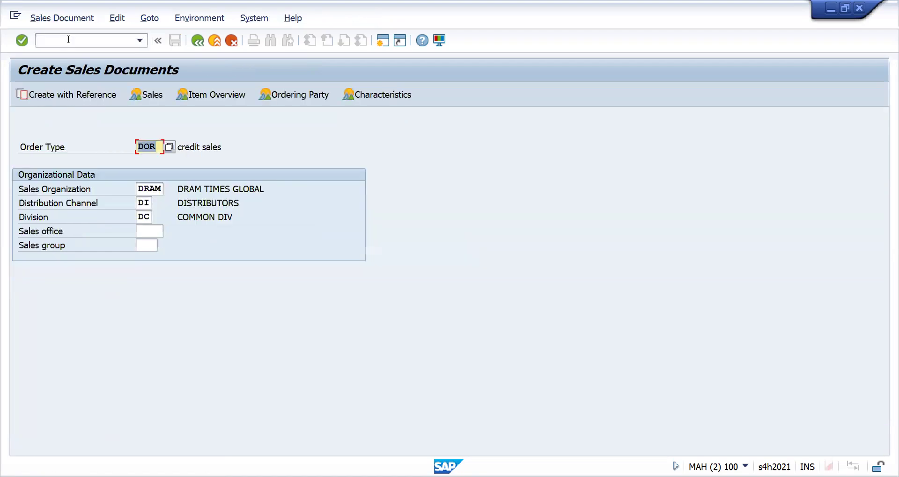
key(Return)
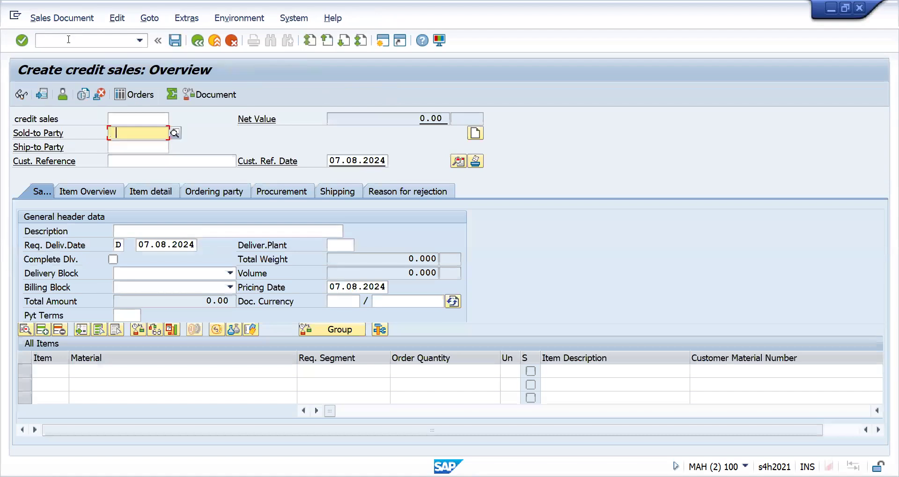
key(ctrl+v)
key(Return)
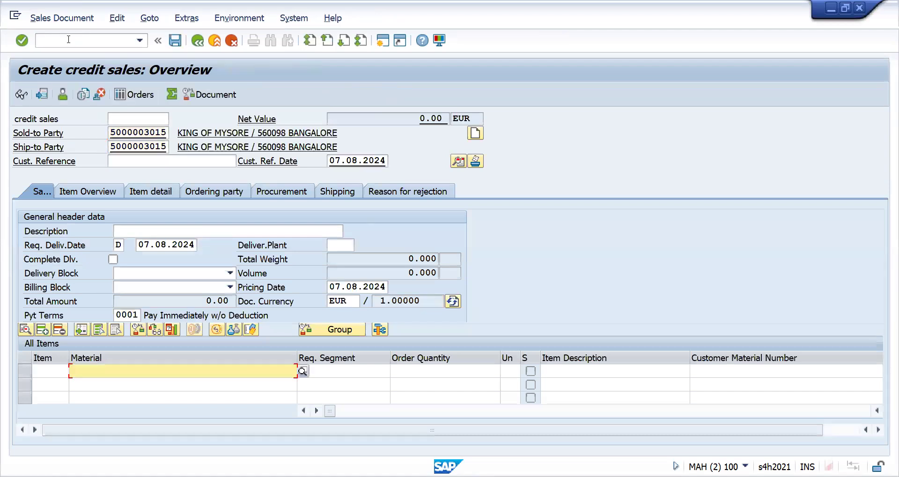
- Enter material 142 with quantity 1 as the first order item
text(142)
key(Tab)
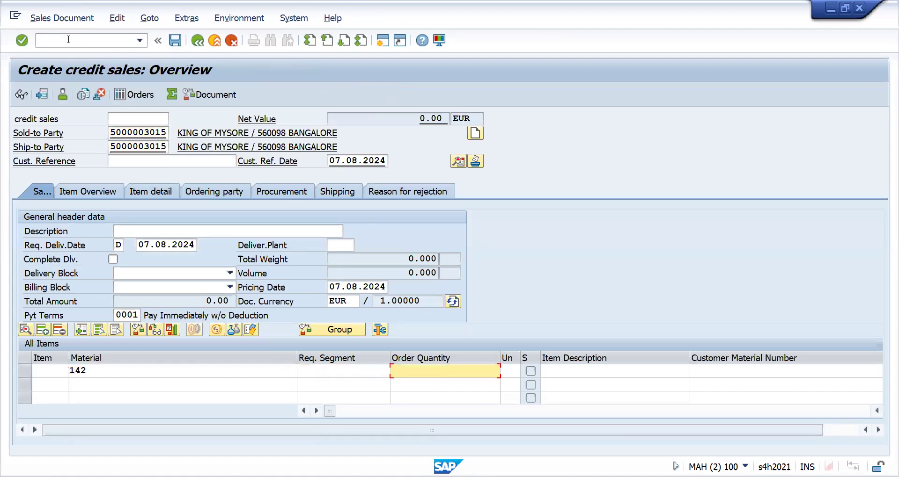
text(1)
key(Return)
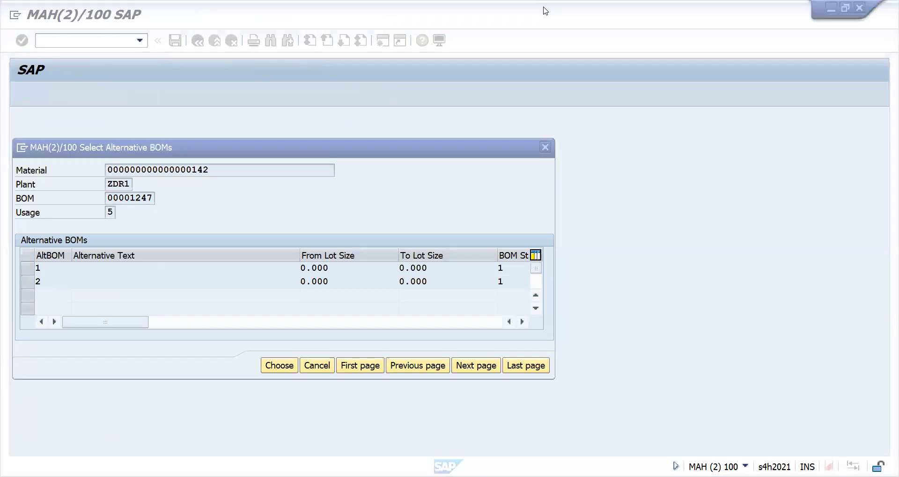
- Explode the laptop with AltBOM 2 and review items 10–60, including RAM, hard disk, plastic and processor lines
click(29, 283)
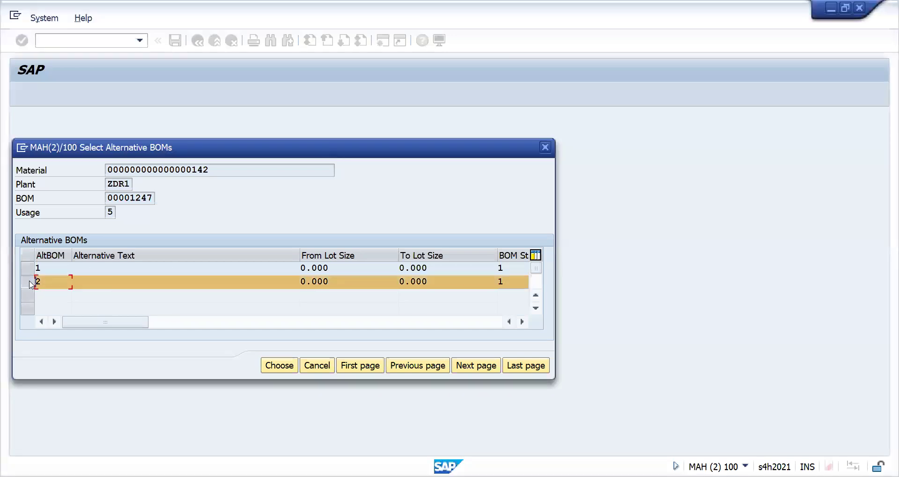
click(279, 366)
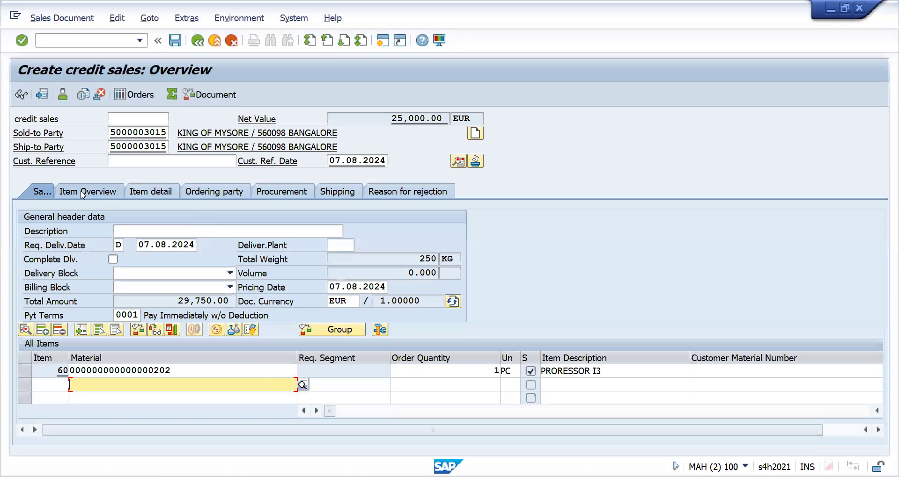
click(82, 193)
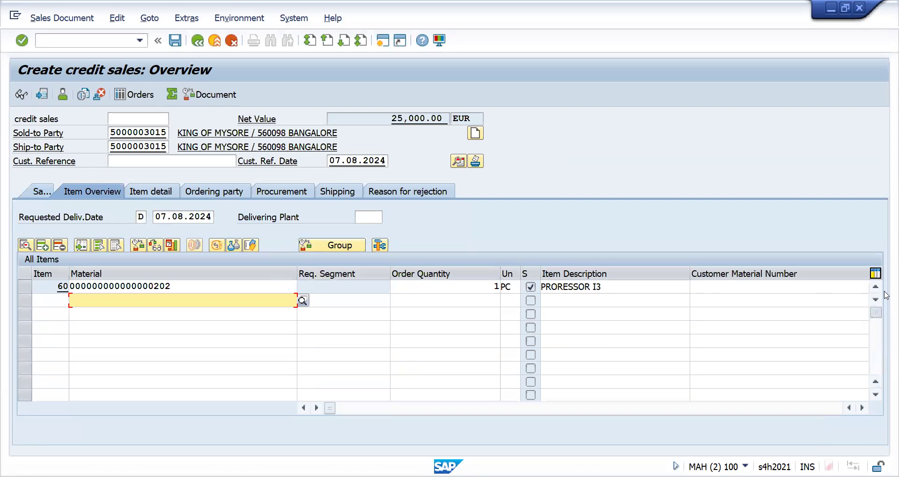
scroll(885, 294, up, 3)
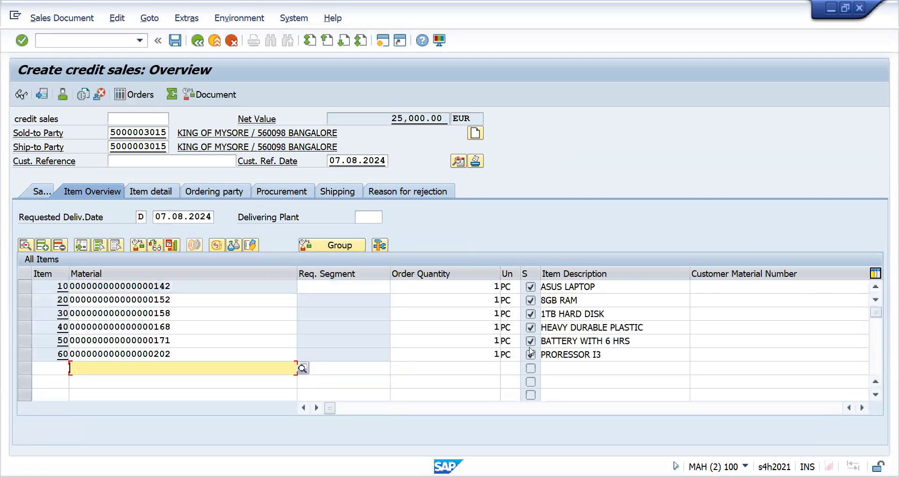
click(552, 300)
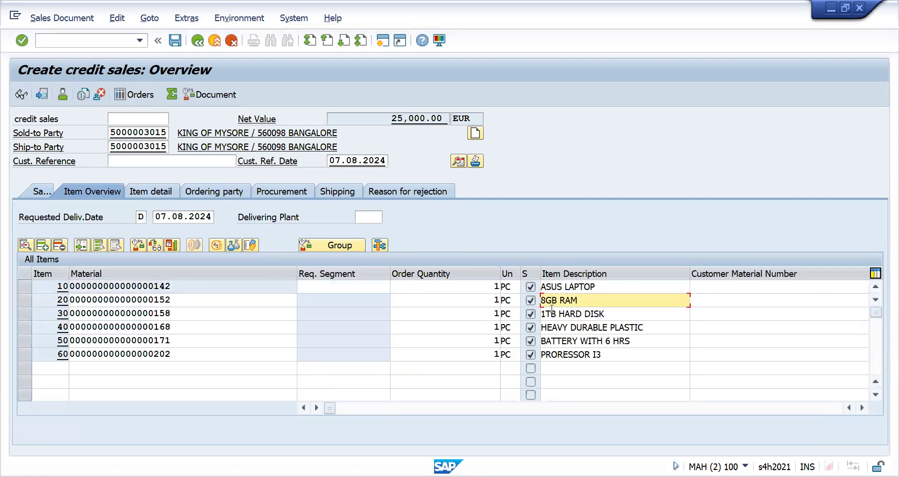
click(551, 312)
click(557, 329)
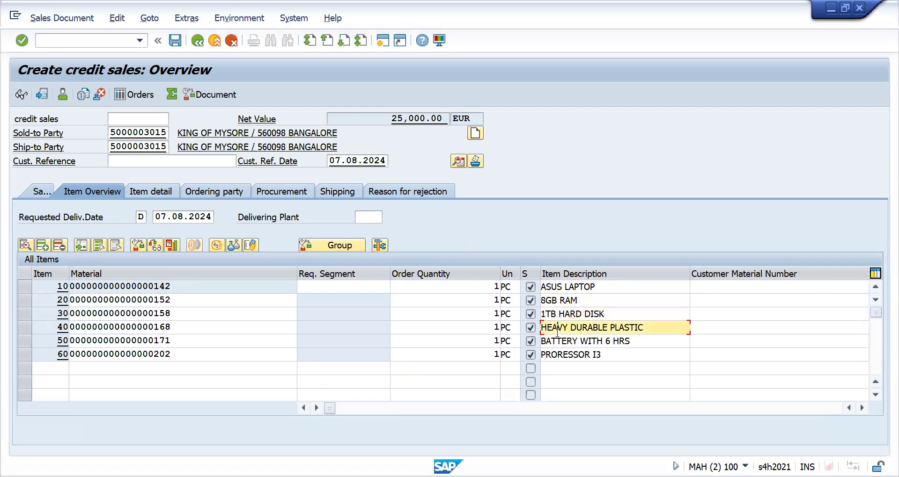
click(557, 354)
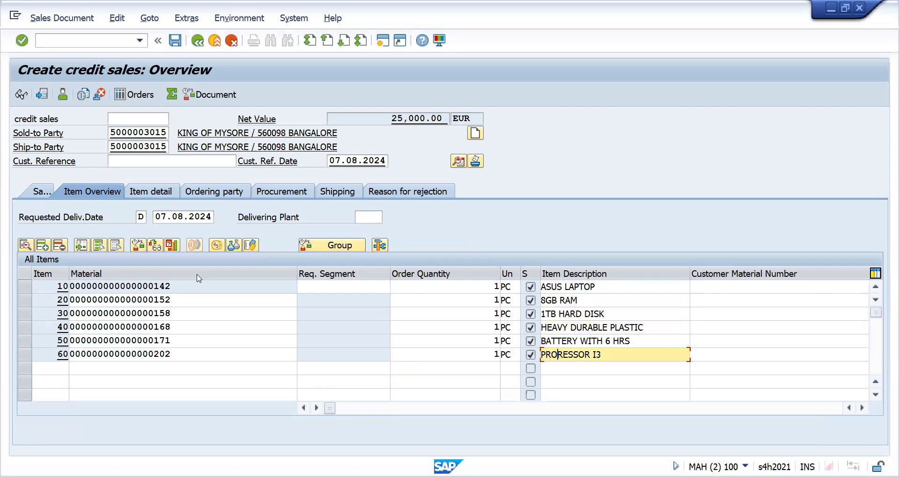
- Add item 70, material 142 quantity 1, exploded with alternative BOM 1
click(91, 367)
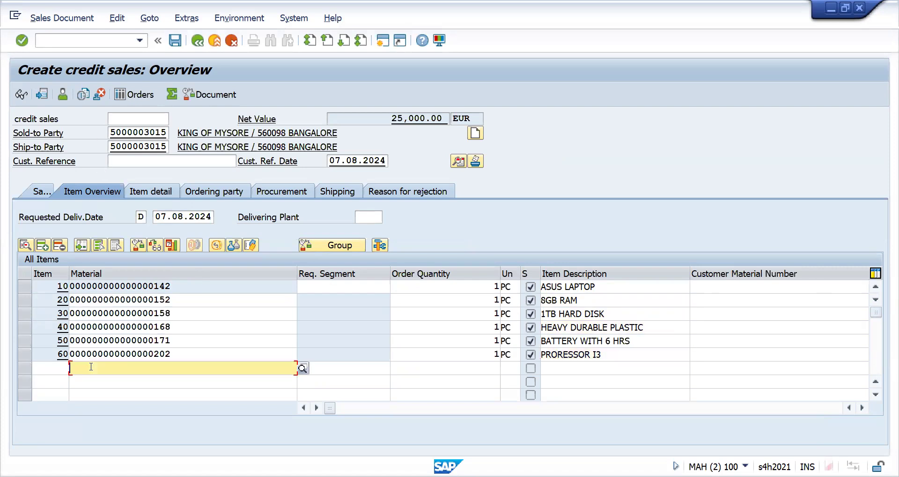
key(Down)
key(Down)
key(Return)
key(Tab)
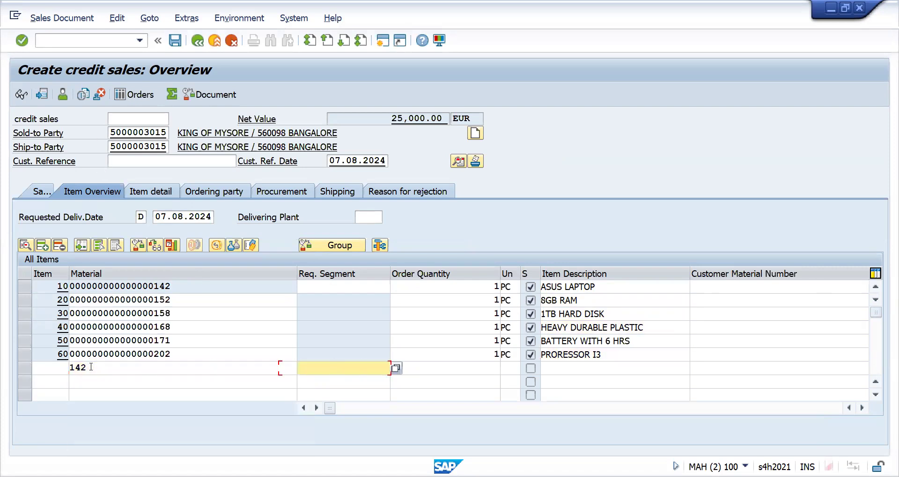
key(Tab)
text(1)
key(Return)
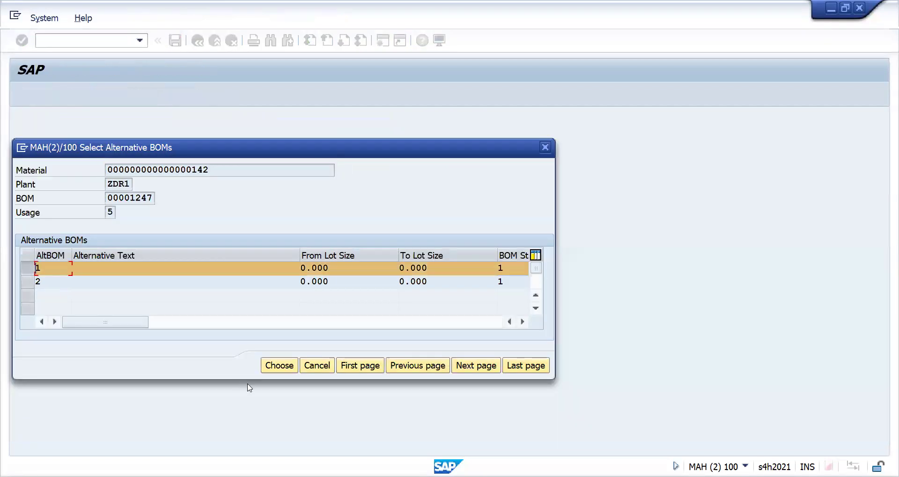
click(279, 367)
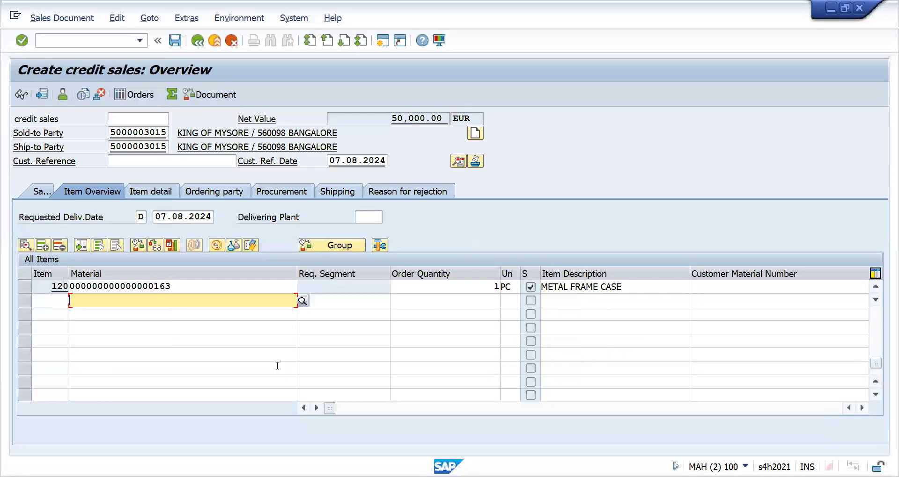
click(875, 320)
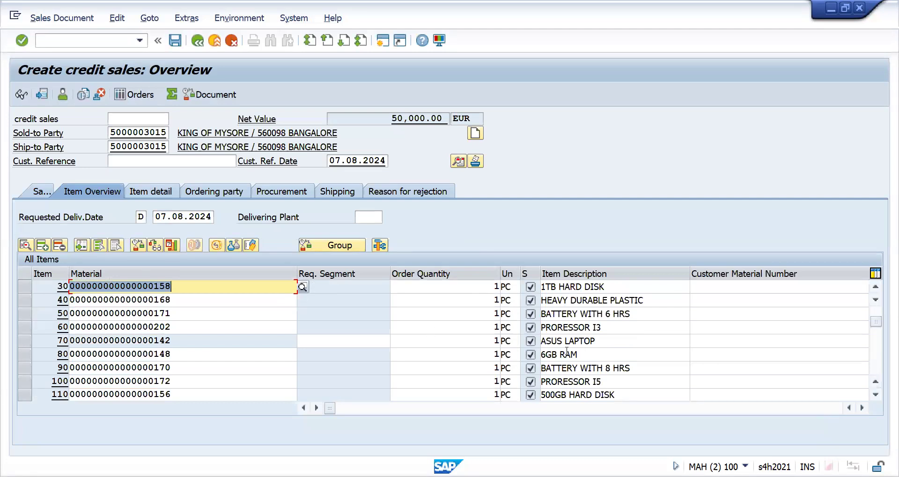
click(874, 284)
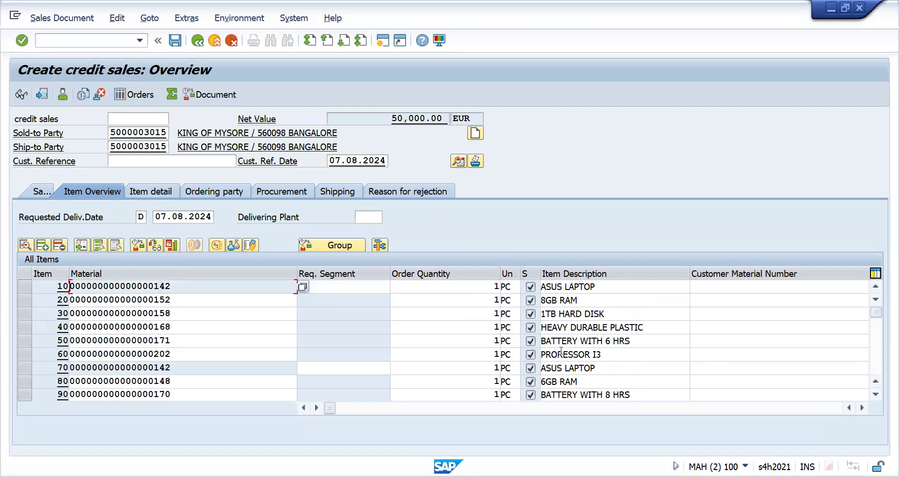
click(874, 380)
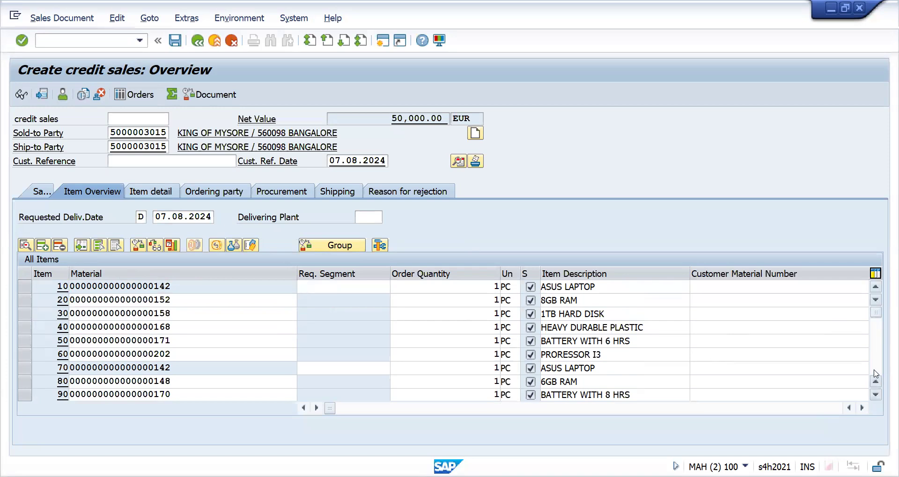
click(874, 322)
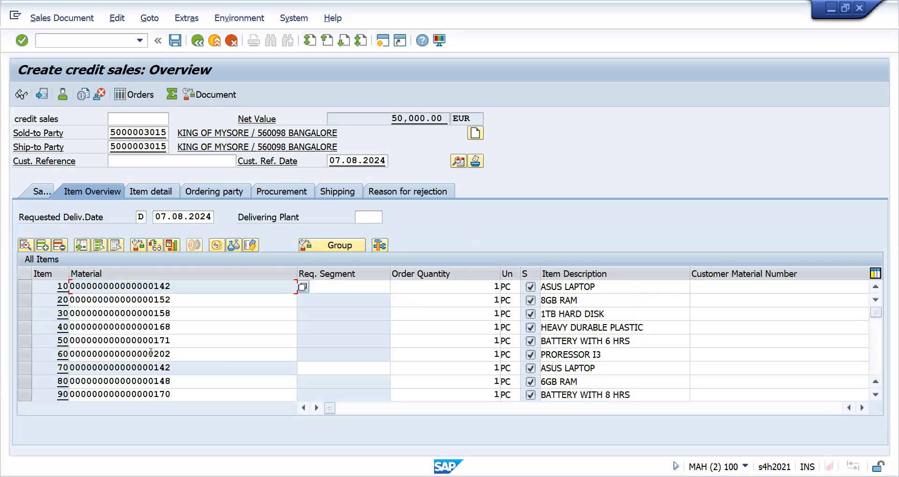
- Open item 10 (ASUS LAPTOP) details on its Conditions tab
click(374, 116)
double_click(210, 291)
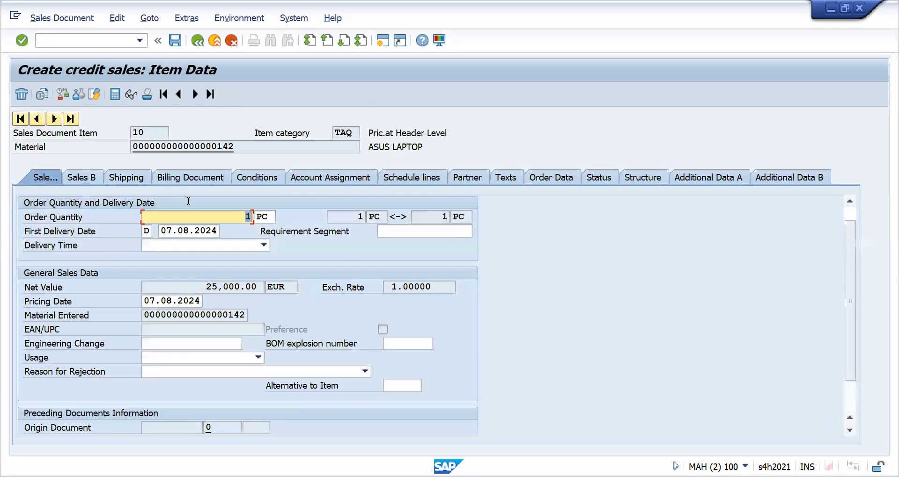
click(267, 178)
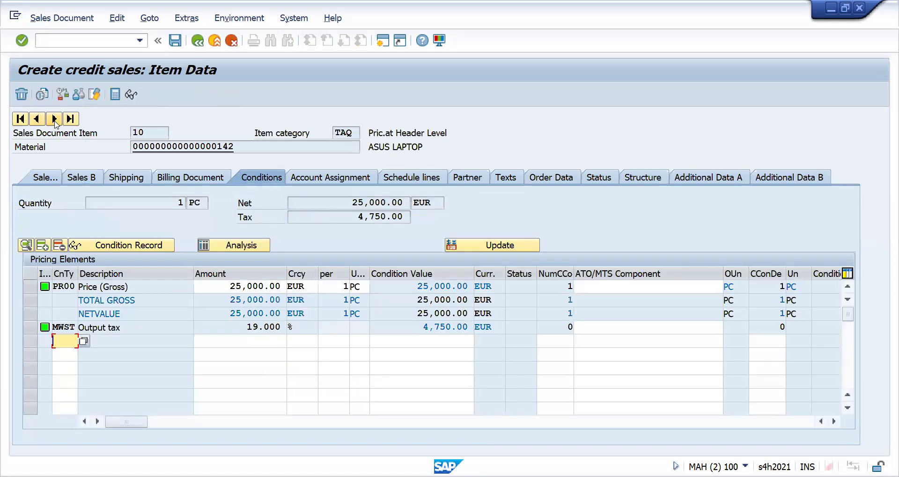
- Page through each item's pricing conditions up to item 110, then type /NSE as a command
click(58, 121)
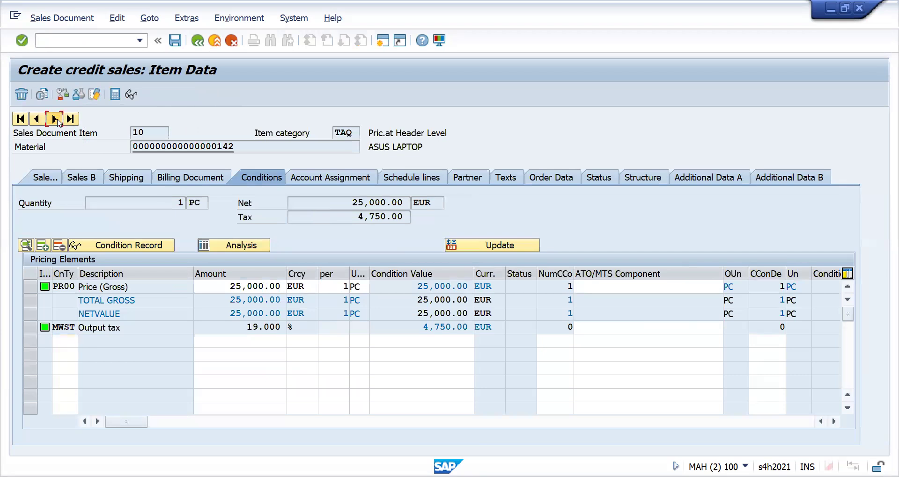
click(57, 121)
click(58, 121)
click(57, 121)
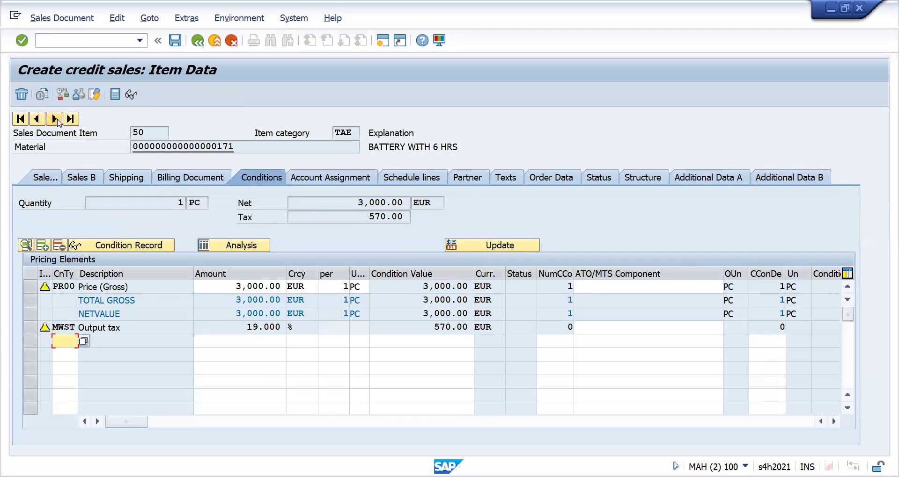
click(57, 120)
click(57, 121)
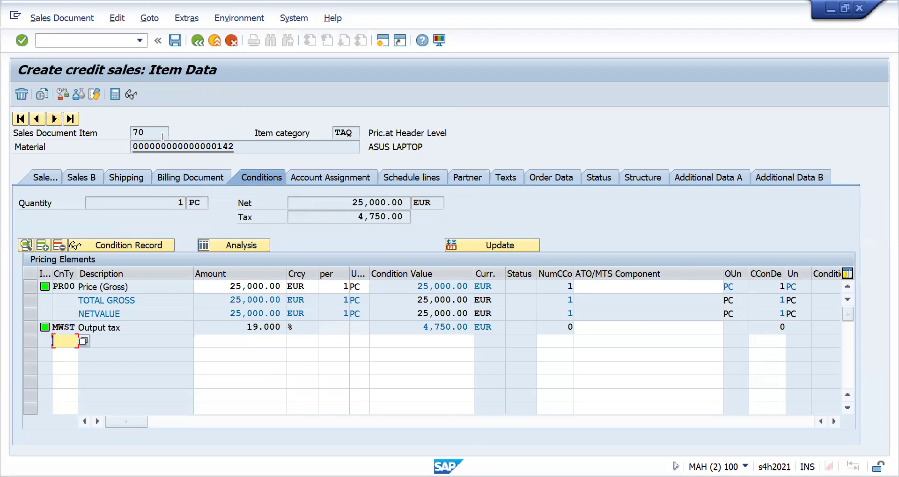
click(57, 120)
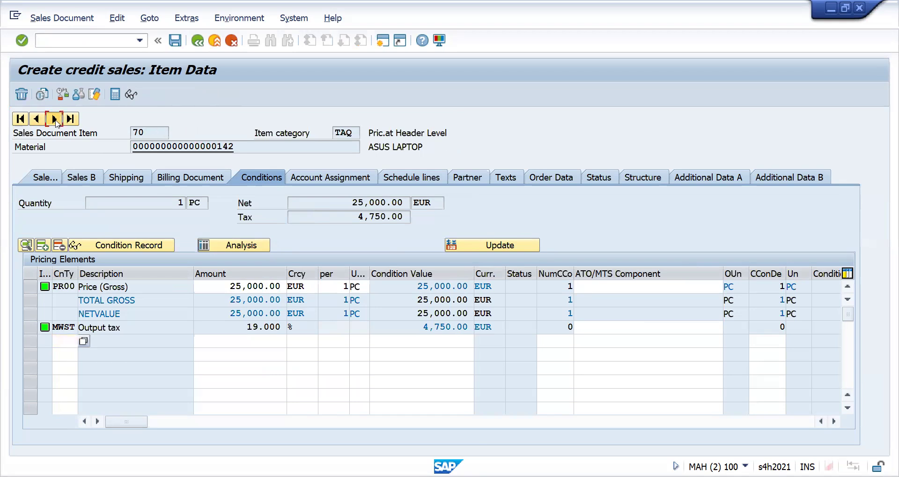
click(55, 120)
click(56, 120)
click(55, 120)
click(56, 120)
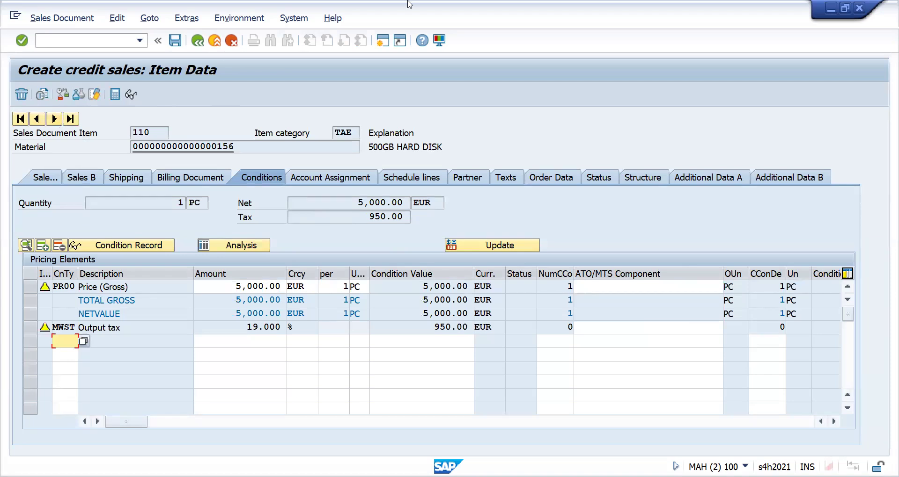
click(89, 41)
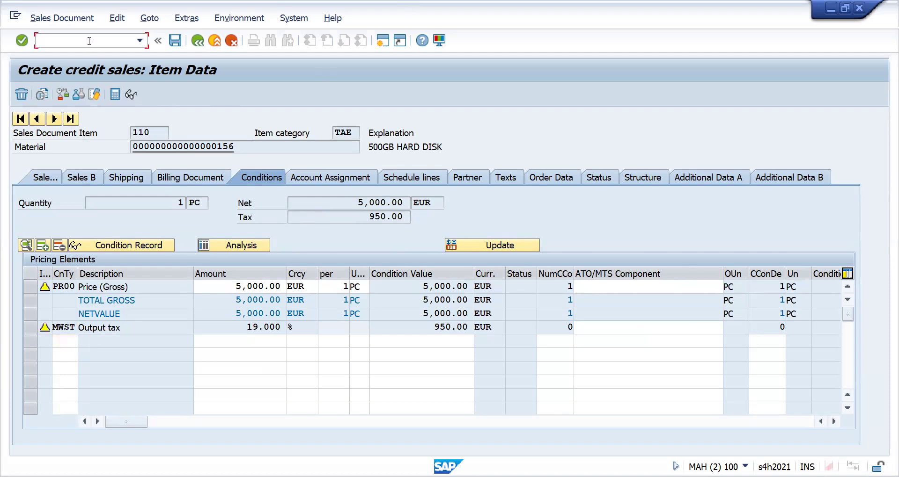
text(/NSE)
key(BackSpace)
key(BackSpace)
key(BackSpace)
key(BackSpace)
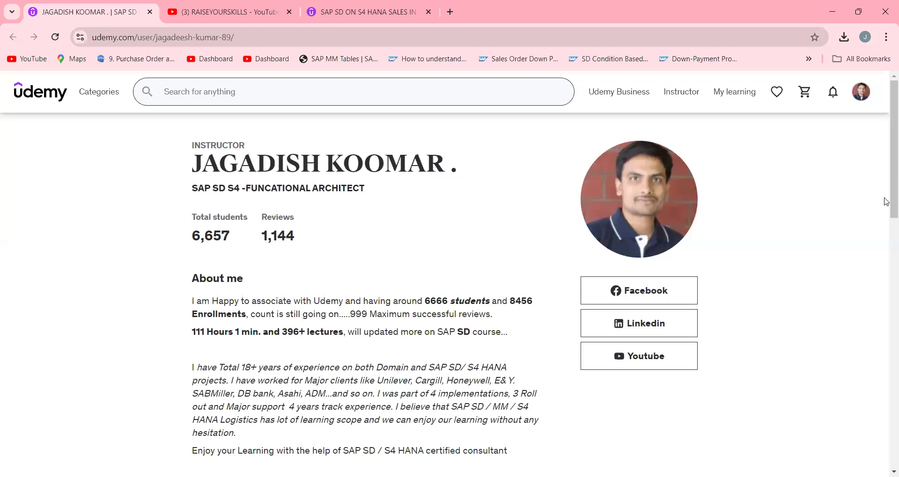
- Scroll the instructor's Udemy profile and course list, then switch to the RAISEYOURSKILLS YouTube channel
drag(885, 265, 886, 216)
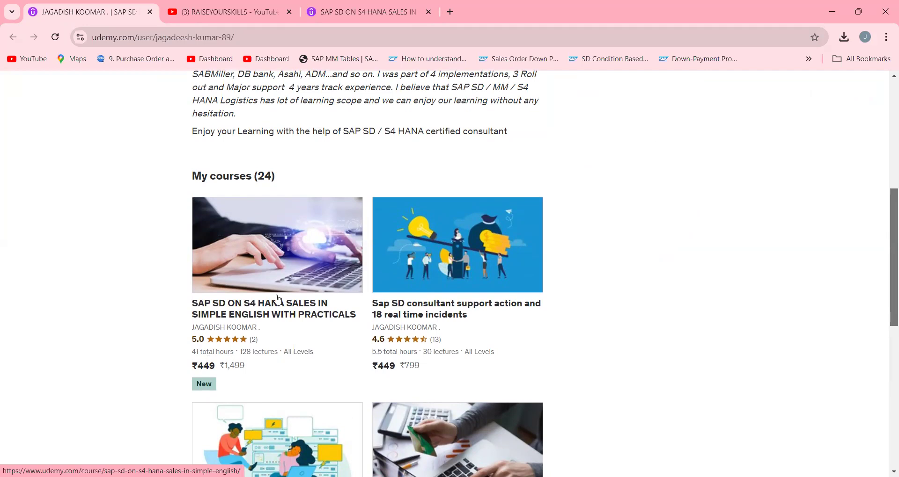
drag(886, 267, 880, 197)
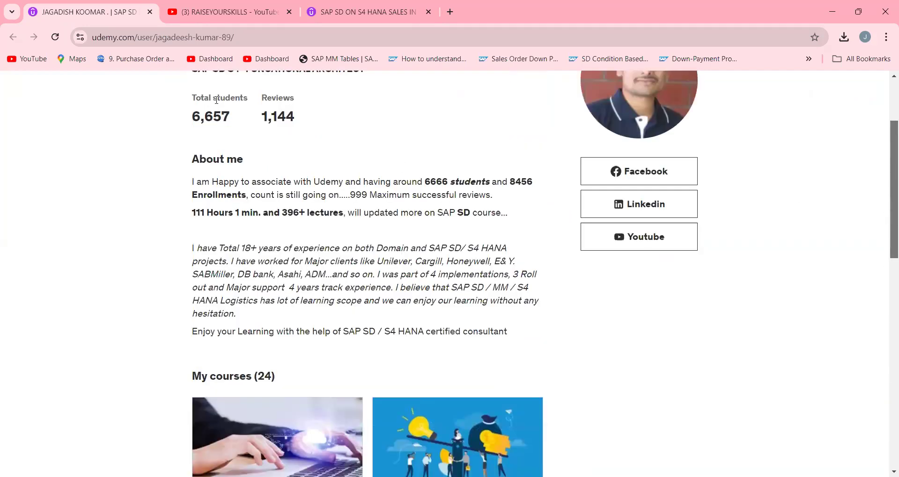
click(209, 14)
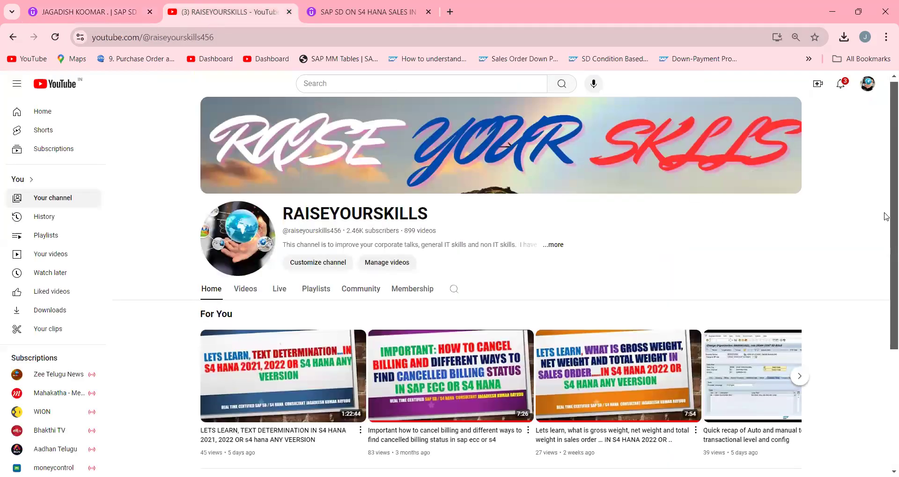
- Browse the RAISEYOURSKILLS YouTube channel page, then bring the Excel BOM sheet with ALT1 and ALT2 price lists back
scroll(885, 193, down, 1)
scroll(886, 186, up, 1)
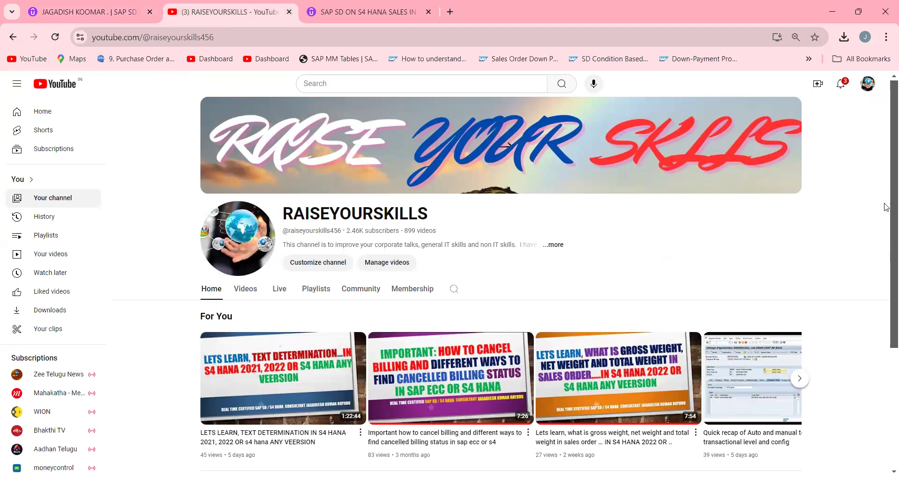
scroll(885, 315, down, 4)
scroll(886, 204, up, 4)
key(alt+Tab)
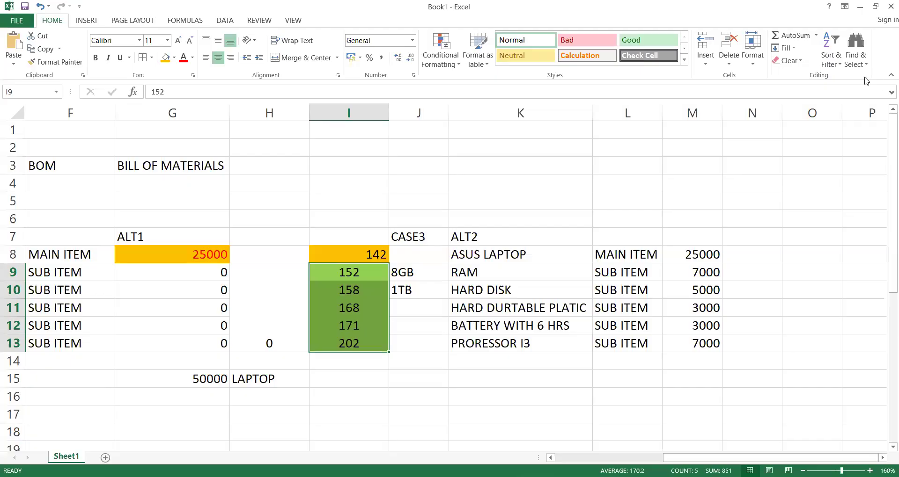